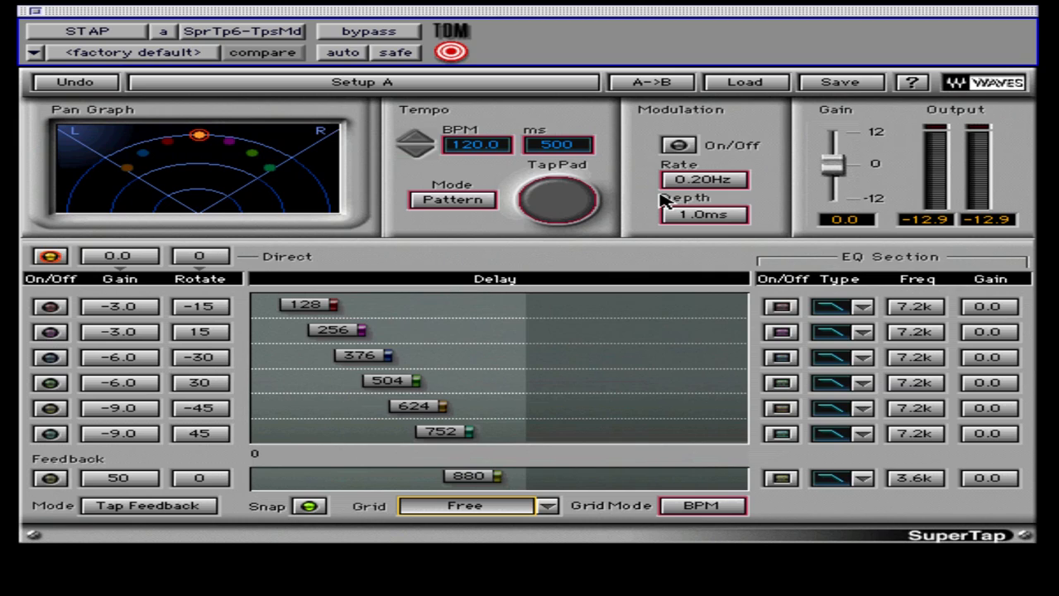
- Set the modulation rate to 20 Hz, and bring it down to 0.09 Hz
{"action": "left_click", "coordinate": [735, 184]}
{"action": "type", "text": "20"}
{"action": "key", "text": "Return"}
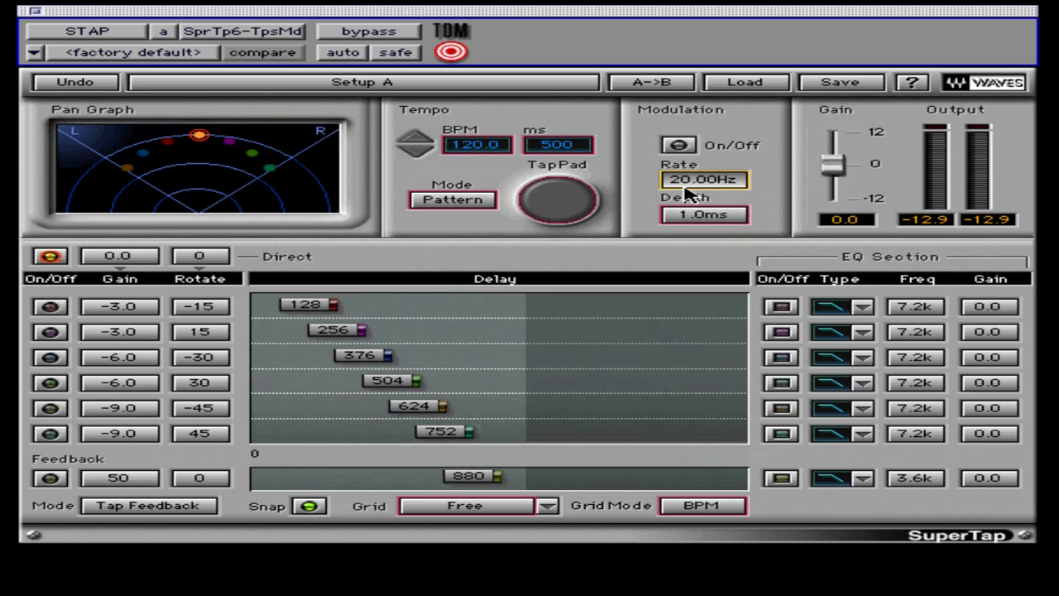
{"action": "left_click_drag", "start_coordinate": [686, 180], "coordinate": [686, 240]}
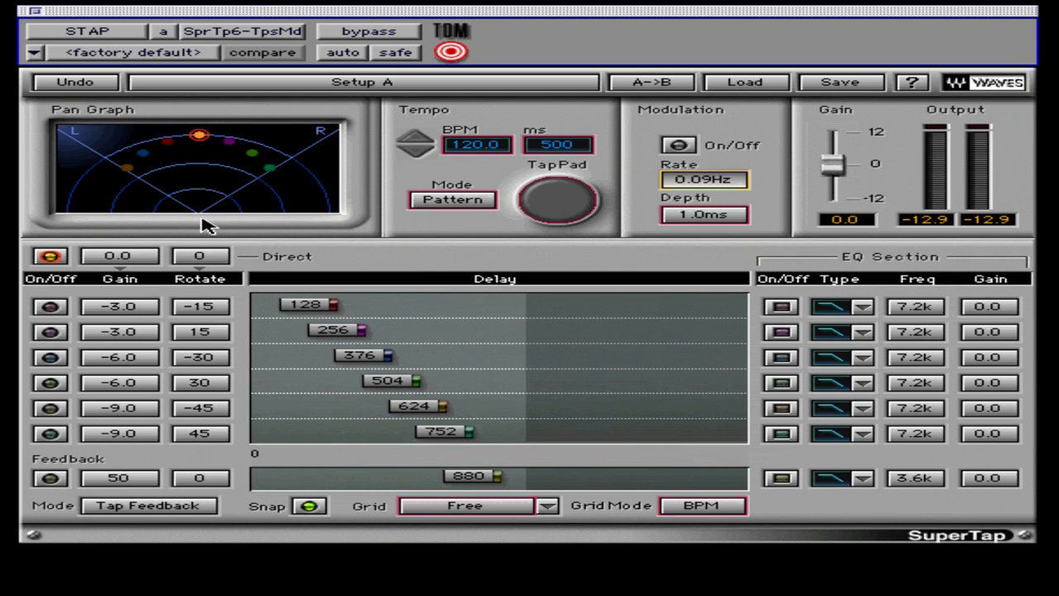
- Activate the orange, red and green taps in the pan graph, with orange at -6.5 gain and red at -5.7 gain and -13 rotation
{"action": "left_click", "coordinate": [126, 168]}
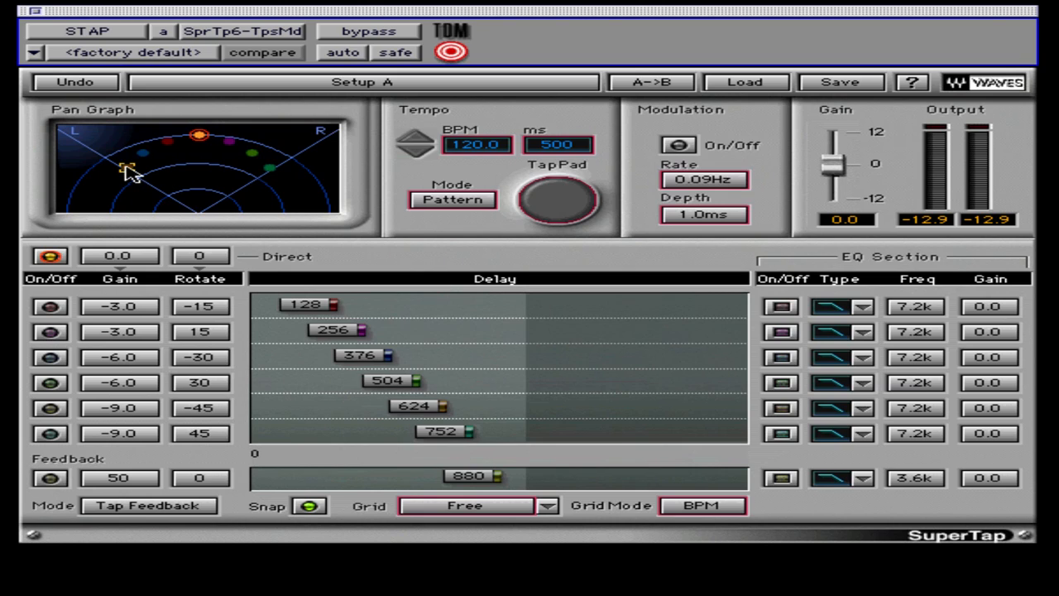
{"action": "left_click_drag", "start_coordinate": [126, 168], "coordinate": [172, 145]}
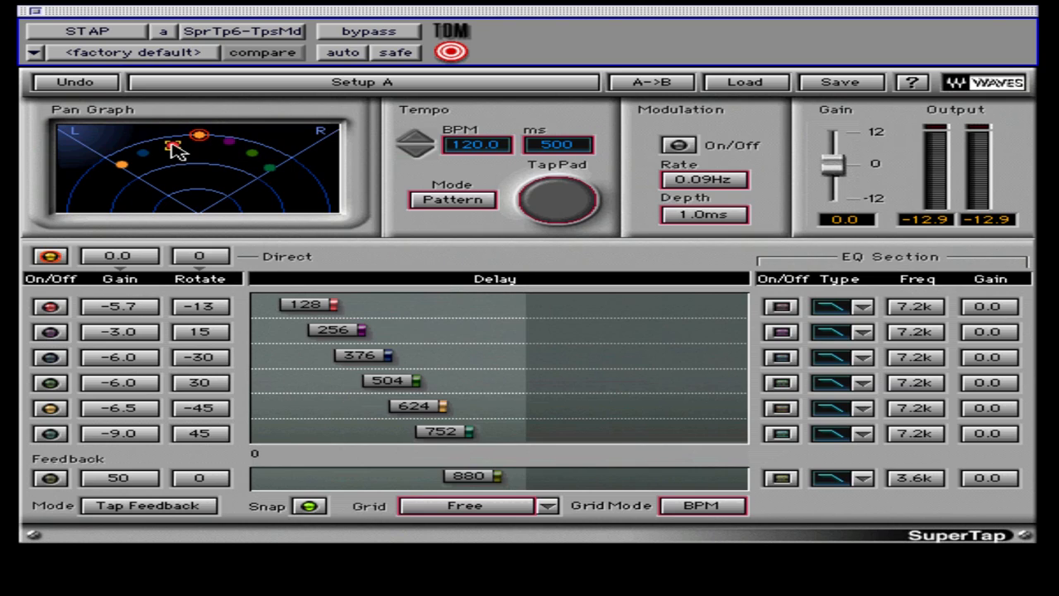
{"action": "left_click", "coordinate": [228, 141]}
{"action": "left_click", "coordinate": [263, 165]}
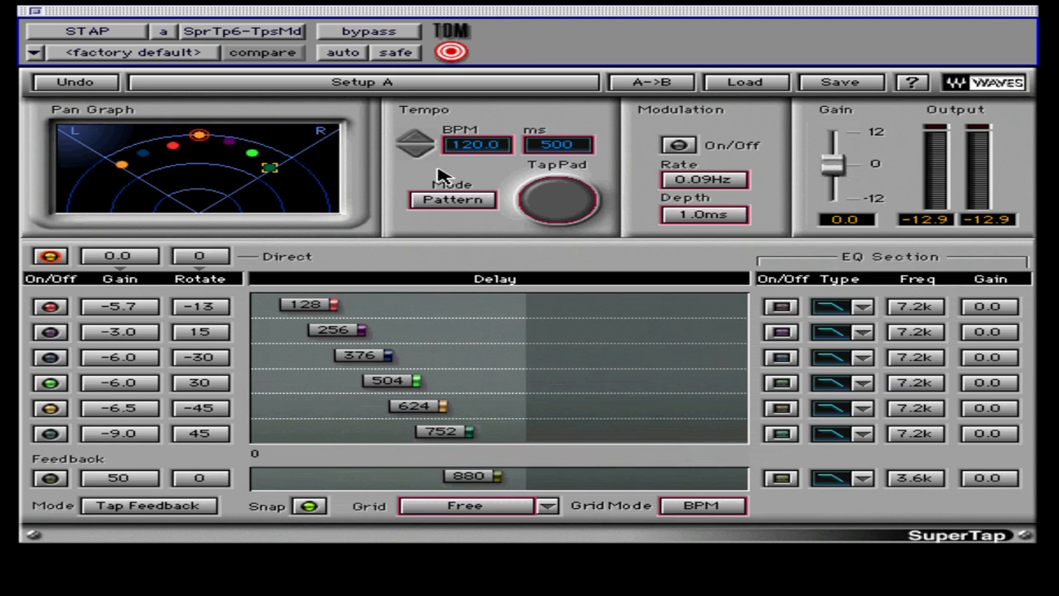
- Nudge the tempo with the up and down steppers, and enter 78 BPM as the tempo
{"action": "left_click", "coordinate": [417, 140]}
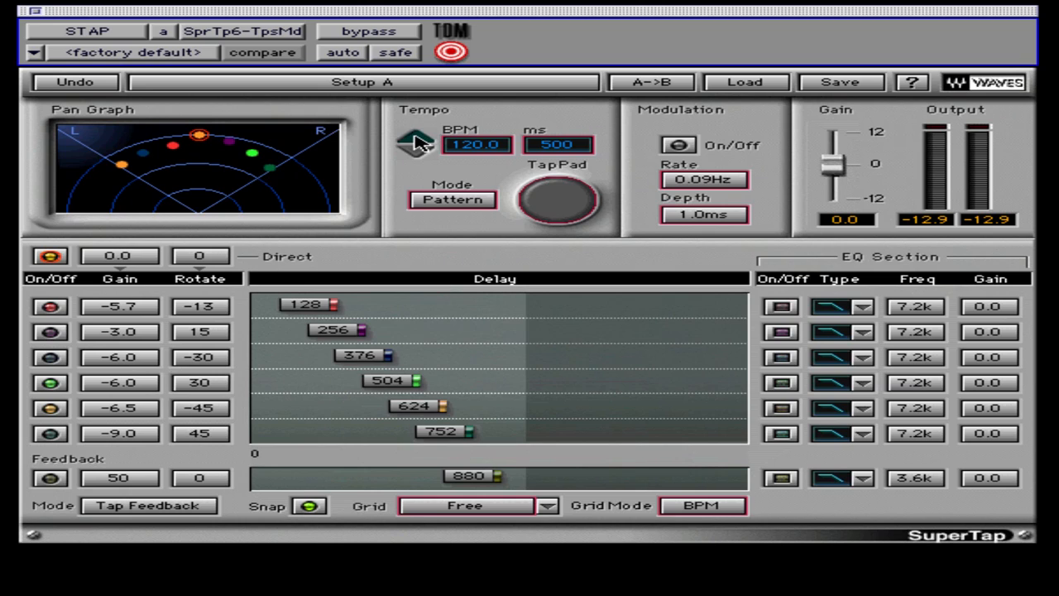
{"action": "left_click_drag", "start_coordinate": [417, 142], "coordinate": [419, 157]}
{"action": "left_click", "coordinate": [478, 149]}
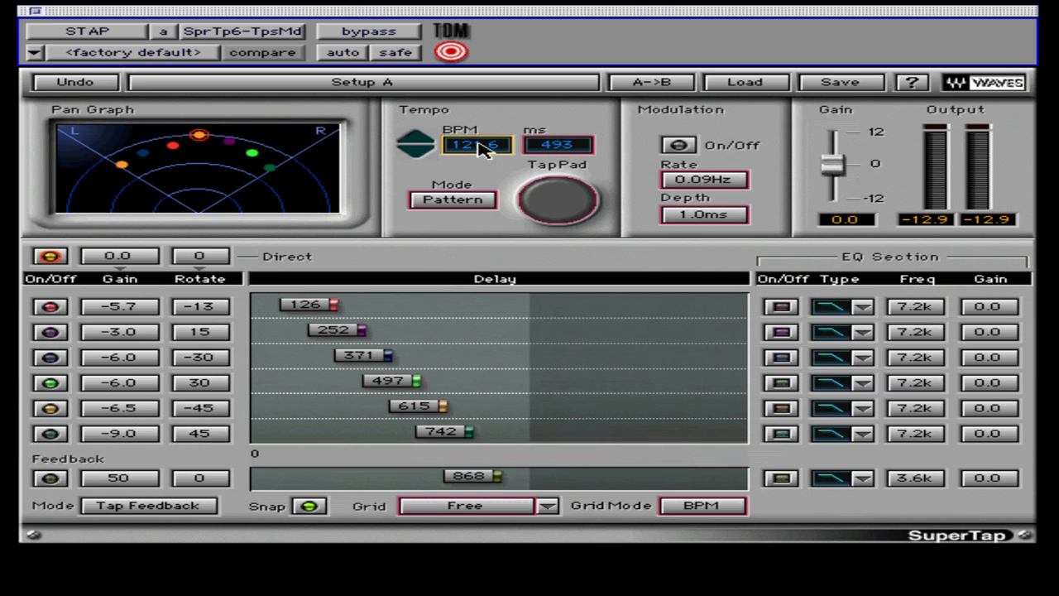
{"action": "type", "text": "78"}
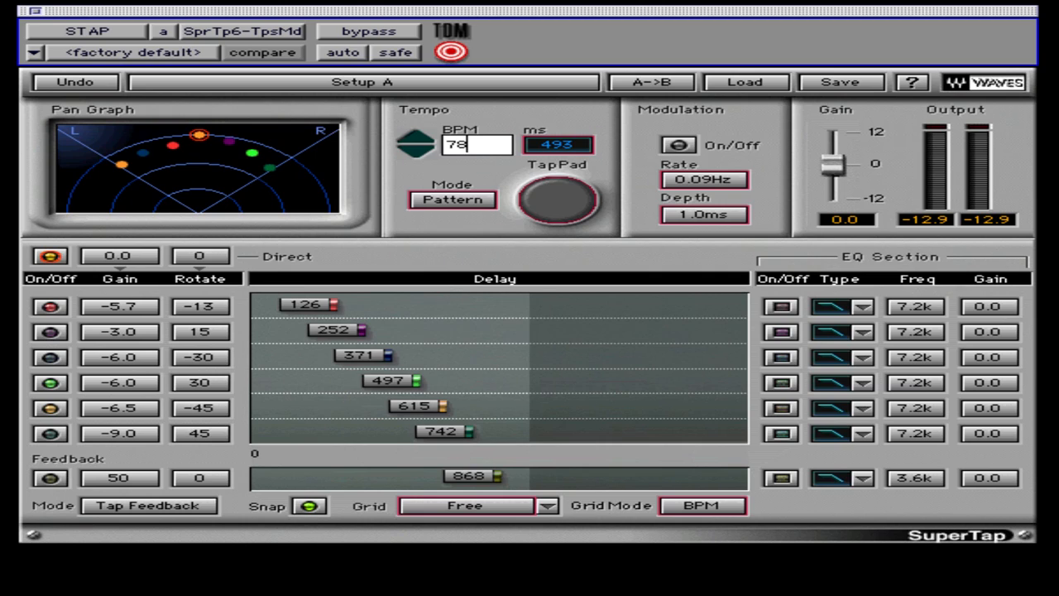
{"action": "key", "text": "Return"}
- Try to enter a beat time of 754 ms, and adjust the tempo to 79.2 BPM
{"action": "left_click", "coordinate": [532, 148]}
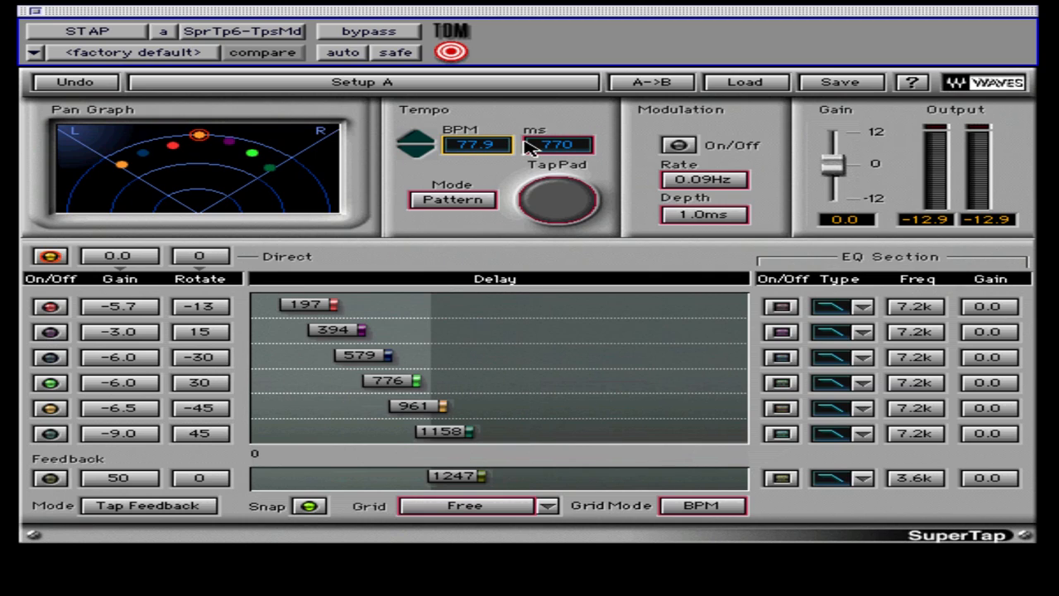
{"action": "type", "text": "754"}
{"action": "key", "text": "Return"}
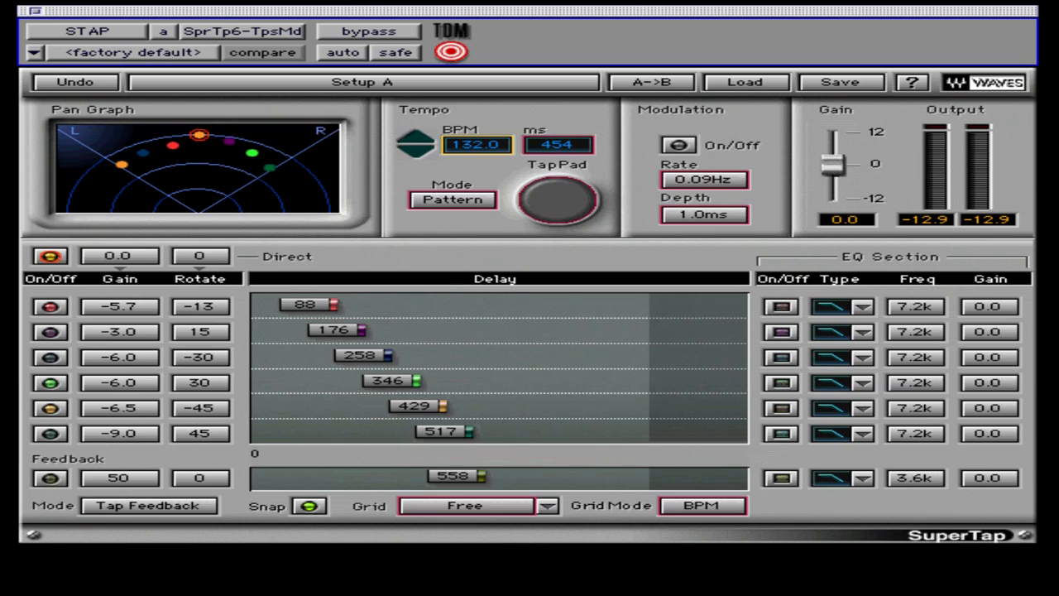
{"action": "left_click_drag", "start_coordinate": [510, 144], "coordinate": [510, 148]}
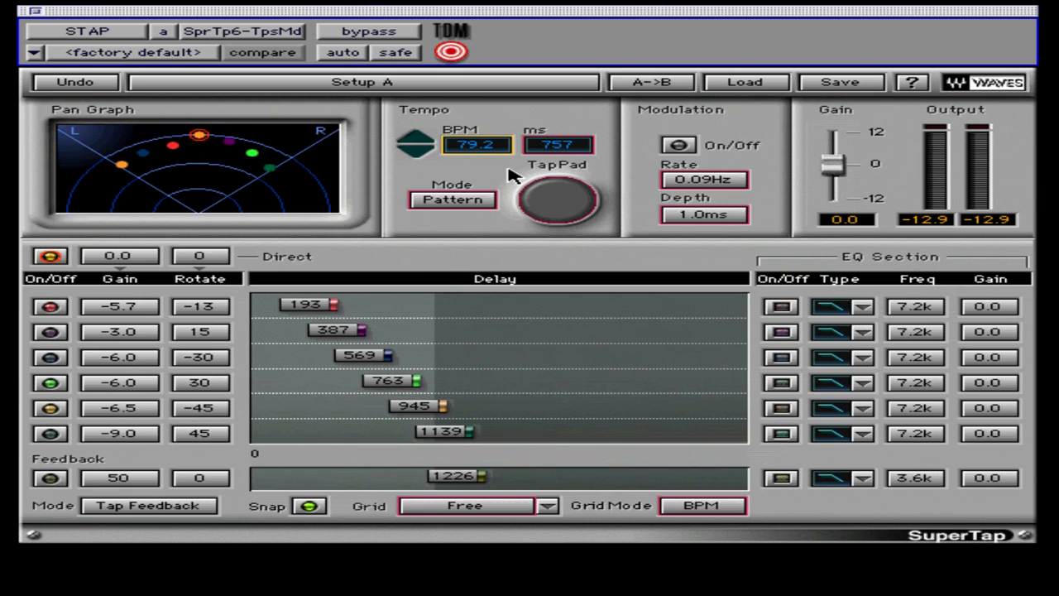
- Switch the tap pad mode to Tempo and tap in a tempo of about 68 BPM
{"action": "left_click", "coordinate": [455, 201]}
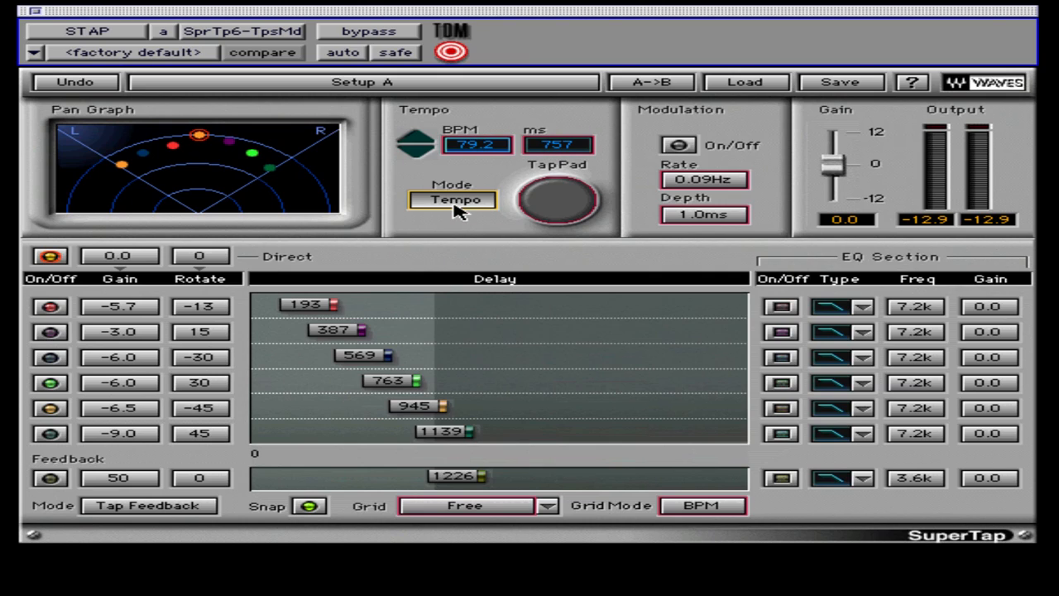
{"action": "left_click", "coordinate": [458, 207]}
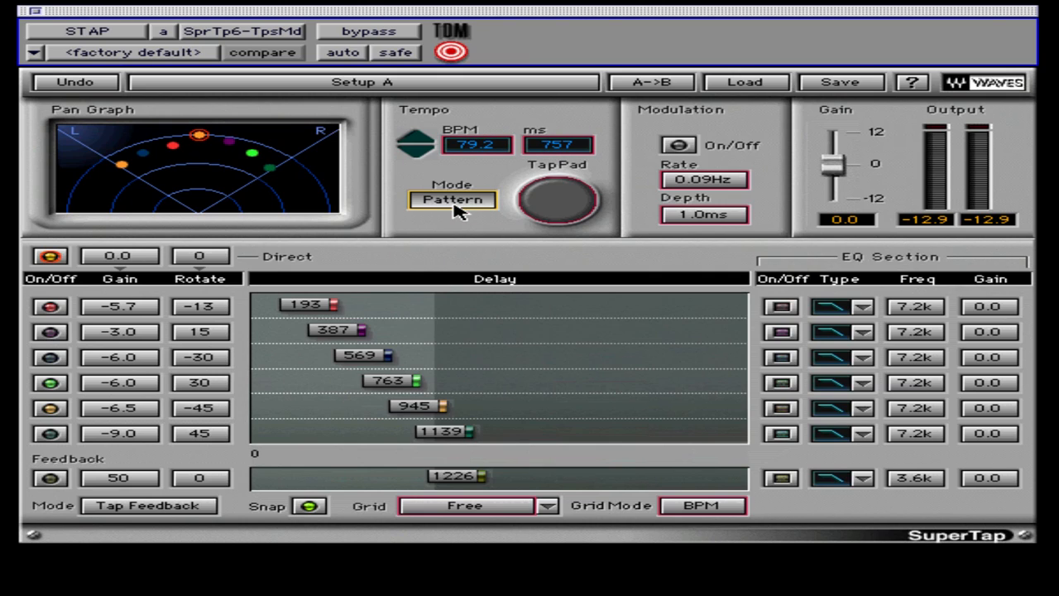
{"action": "left_click", "coordinate": [458, 207]}
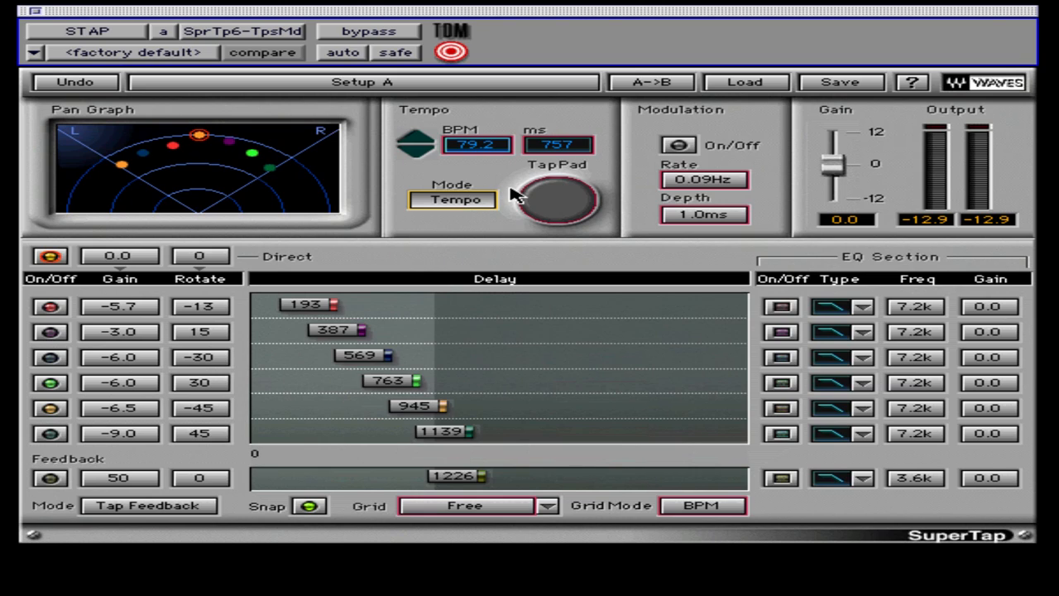
{"action": "left_click", "coordinate": [559, 202]}
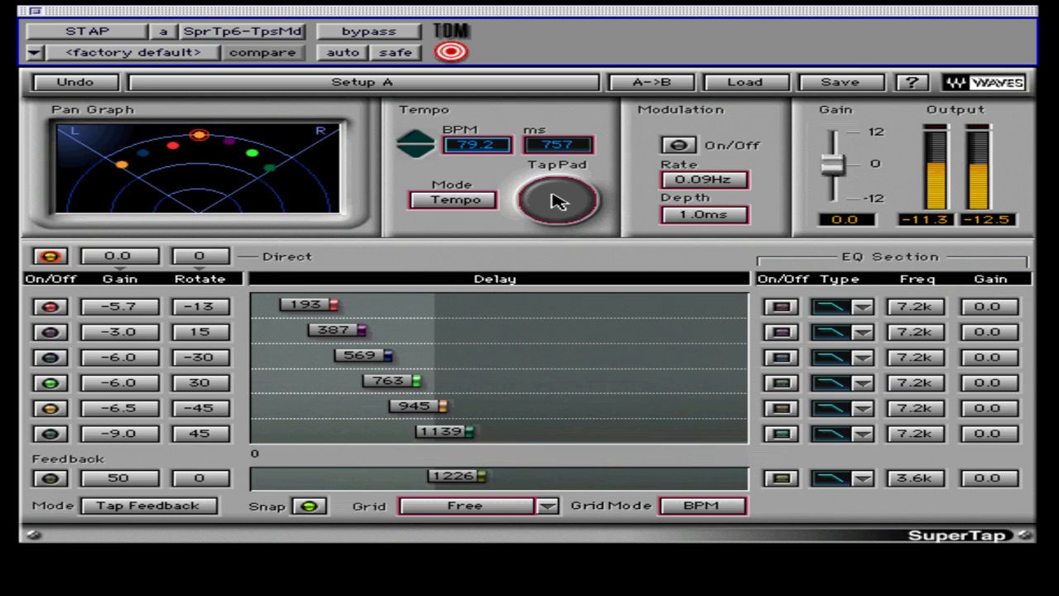
{"action": "left_click", "coordinate": [559, 201]}
{"action": "left_click", "coordinate": [559, 201]}
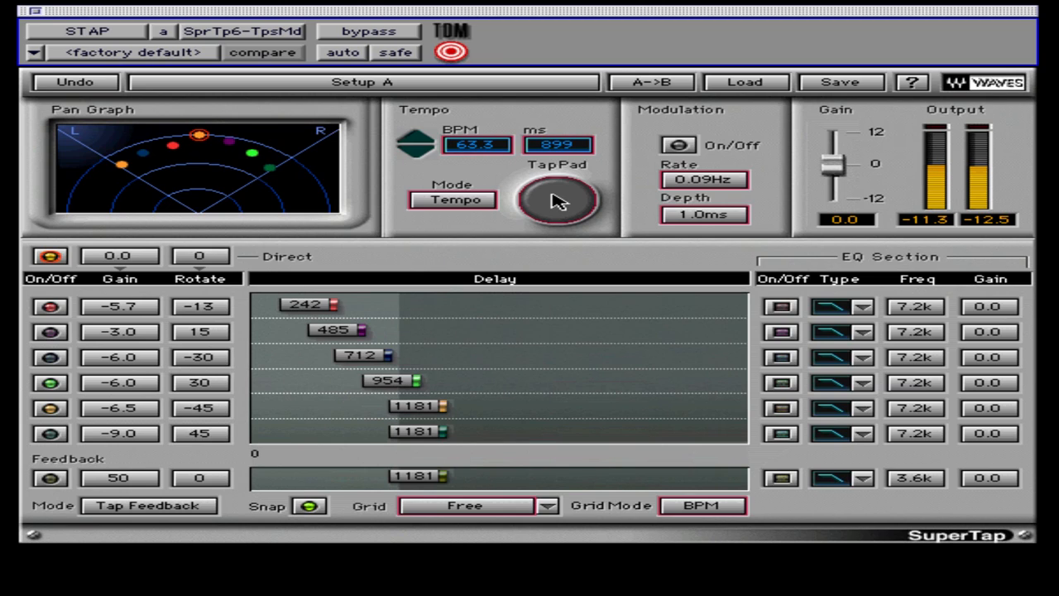
{"action": "left_click", "coordinate": [559, 201]}
{"action": "left_click", "coordinate": [558, 201]}
{"action": "left_click", "coordinate": [558, 201]}
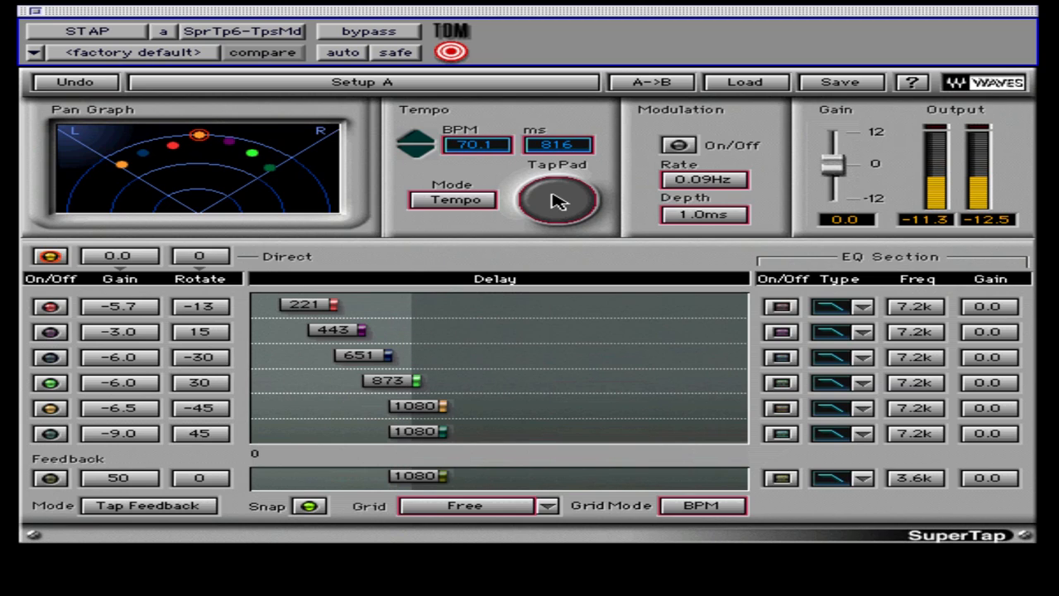
{"action": "left_click", "coordinate": [559, 201]}
{"action": "left_click", "coordinate": [558, 201]}
{"action": "left_click", "coordinate": [558, 201]}
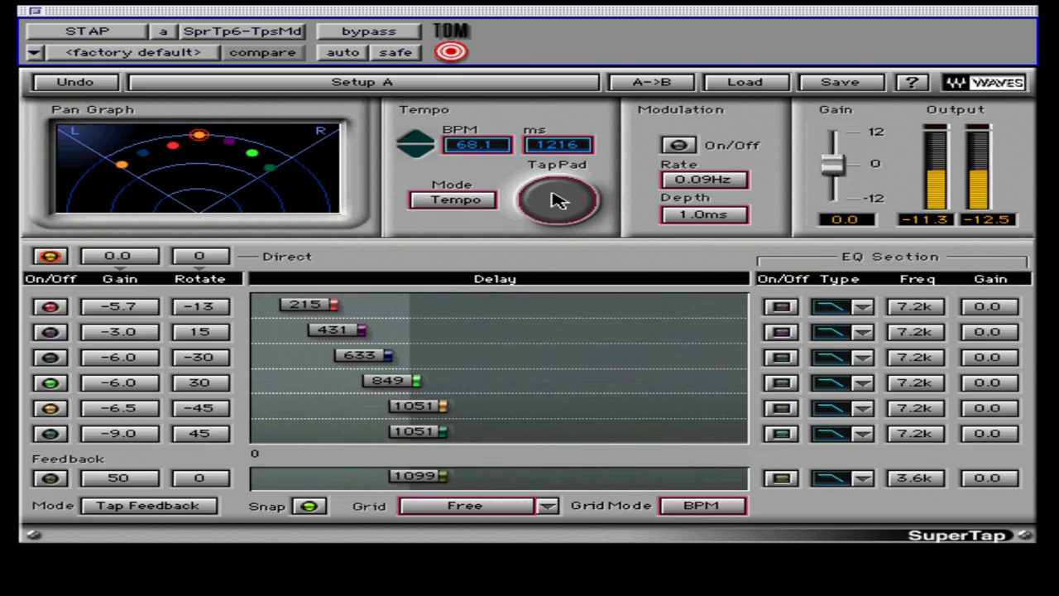
{"action": "left_click", "coordinate": [558, 201]}
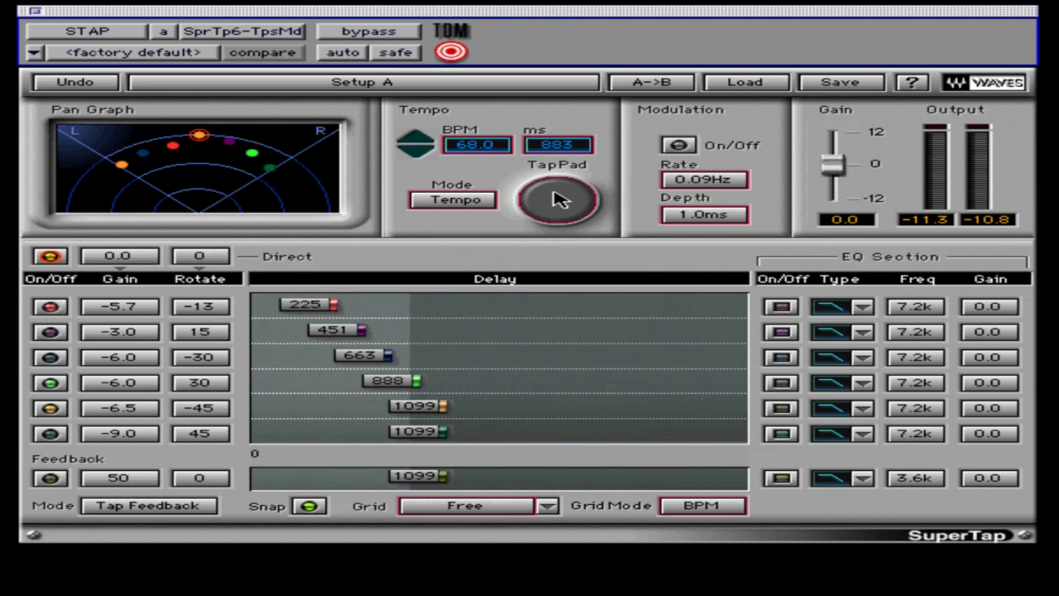
- Tap in a rhythm for the tap delays with the tap pad in Pattern mode, and return the mode to Tempo
{"action": "left_click", "coordinate": [479, 202]}
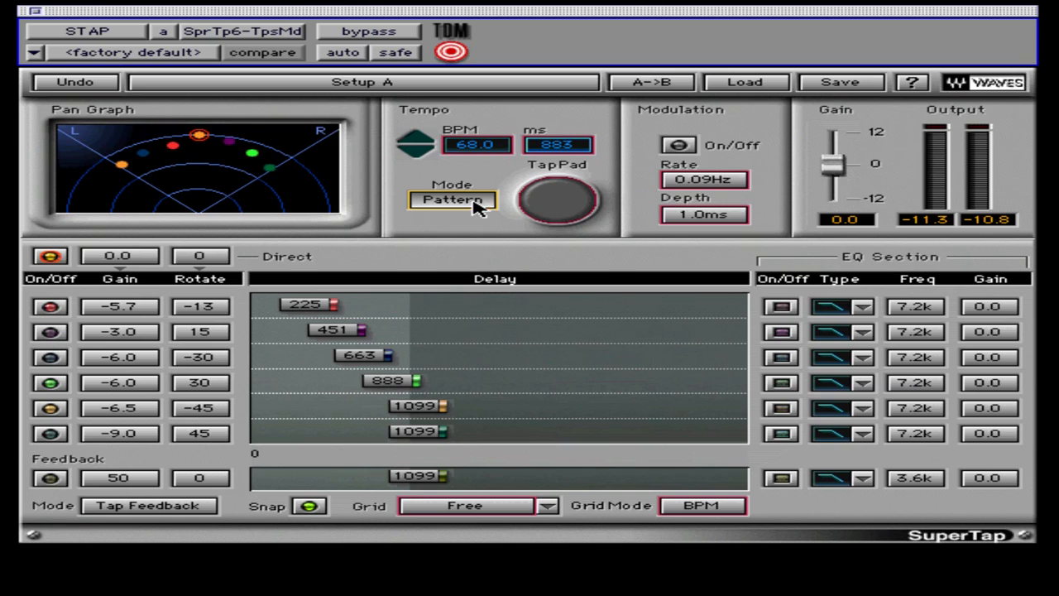
{"action": "left_click", "coordinate": [560, 206]}
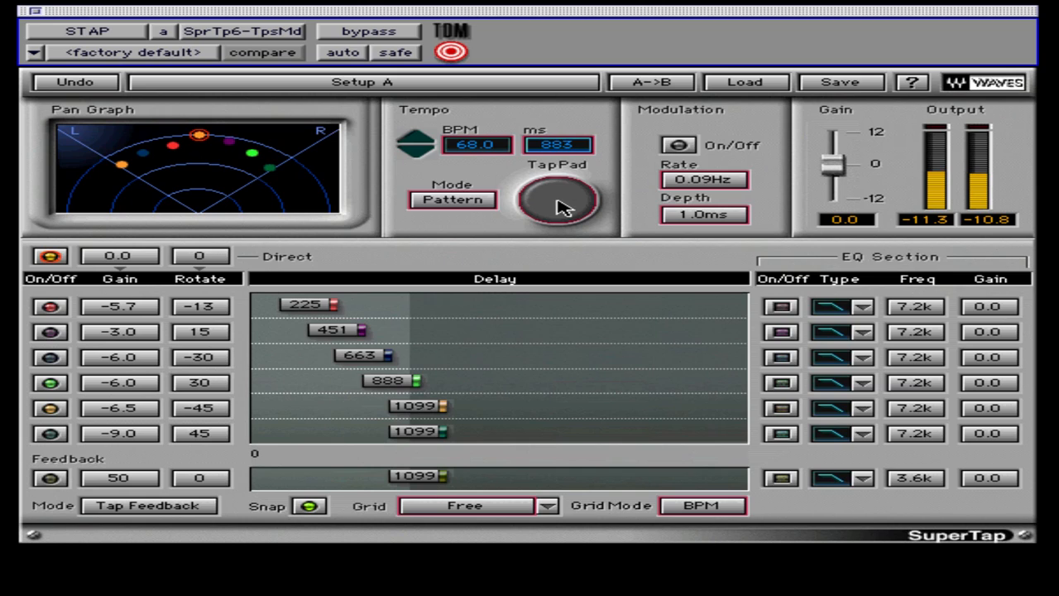
{"action": "left_click", "coordinate": [559, 206]}
{"action": "left_click", "coordinate": [559, 207]}
{"action": "left_click", "coordinate": [559, 207]}
{"action": "left_click", "coordinate": [561, 207]}
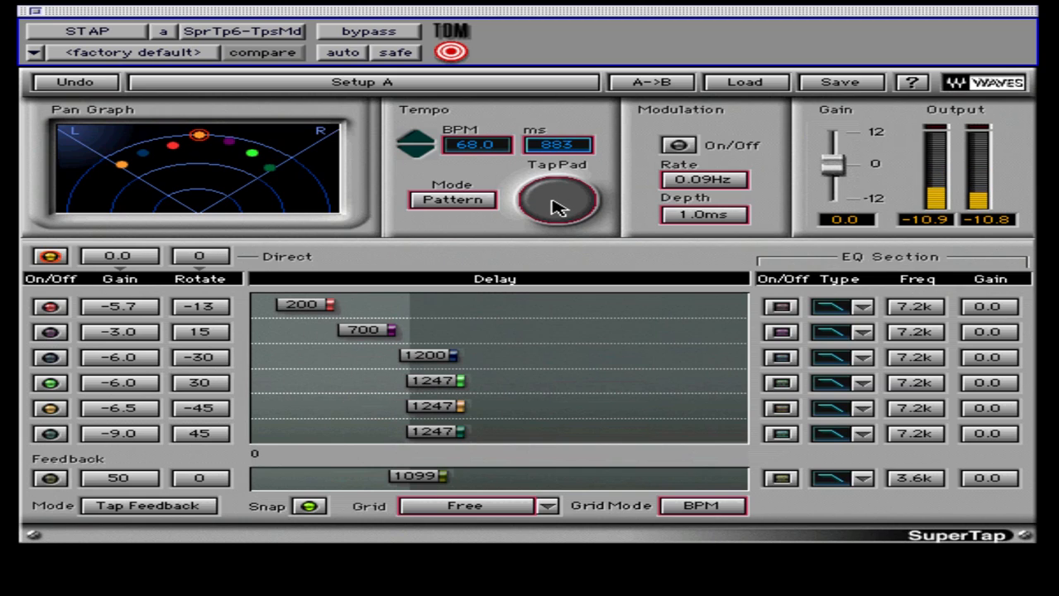
{"action": "left_click", "coordinate": [476, 203]}
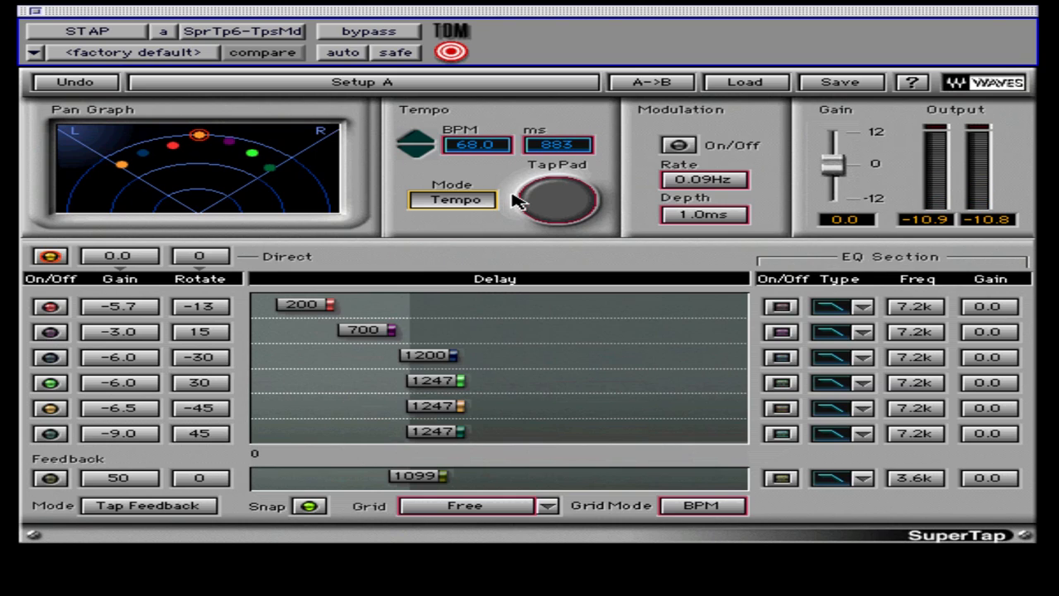
- Turn modulation on and lower the output gain to -0.5
{"action": "left_click", "coordinate": [679, 147]}
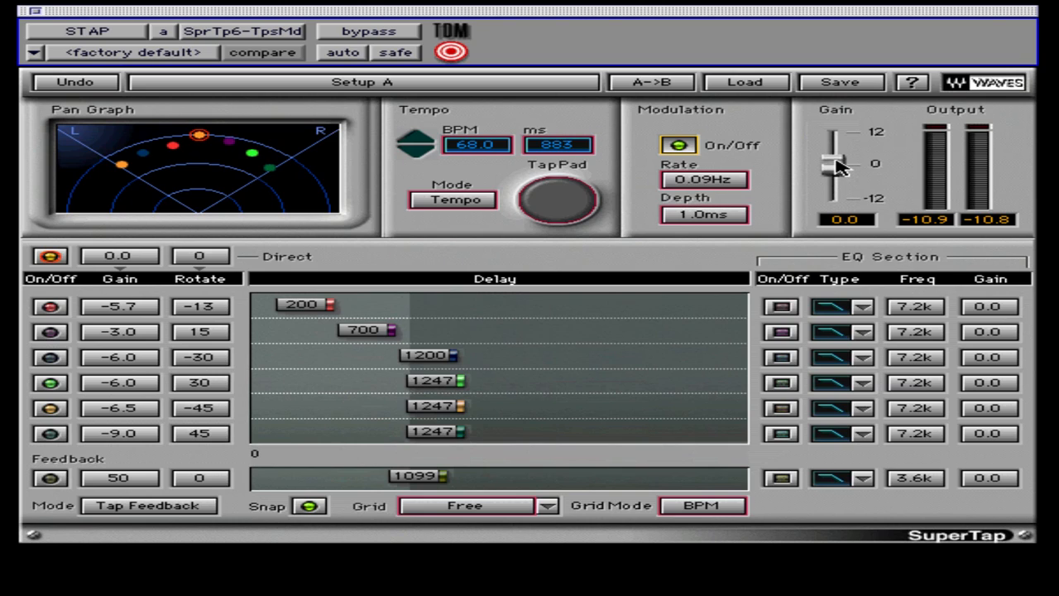
{"action": "mouse_move", "coordinate": [838, 166]}
{"action": "left_mouse_down"}
{"action": "mouse_move", "coordinate": [838, 126]}
{"action": "mouse_move", "coordinate": [838, 198]}
{"action": "mouse_move", "coordinate": [838, 165]}
{"action": "left_mouse_up"}
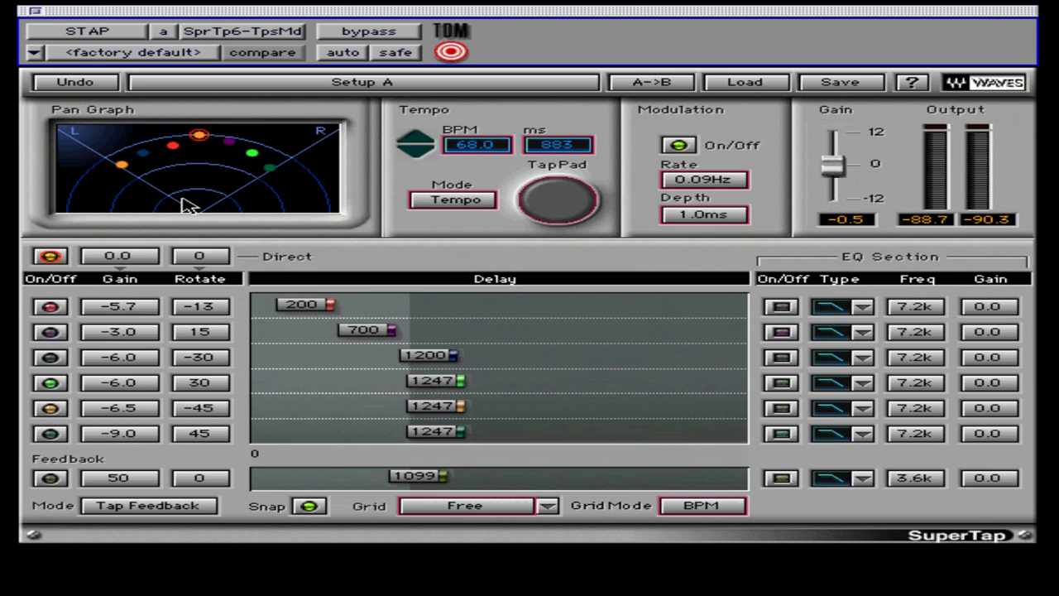
- Adjust the direct signal's gain and pan position to a gain of -4.9 and a rotation of 0
{"action": "left_click", "coordinate": [118, 256]}
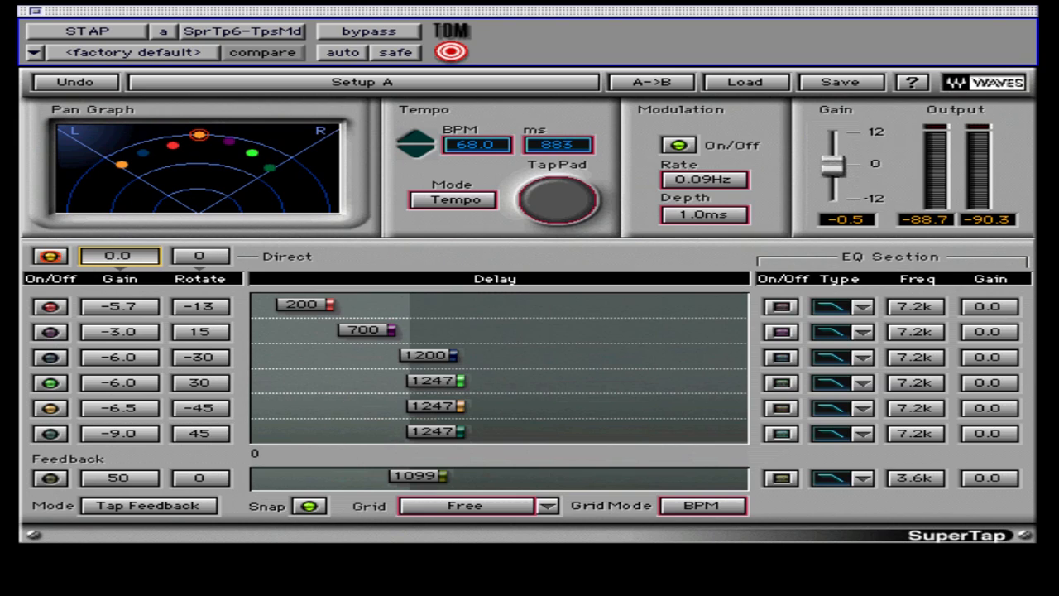
{"action": "left_click_drag", "start_coordinate": [118, 256], "coordinate": [201, 256]}
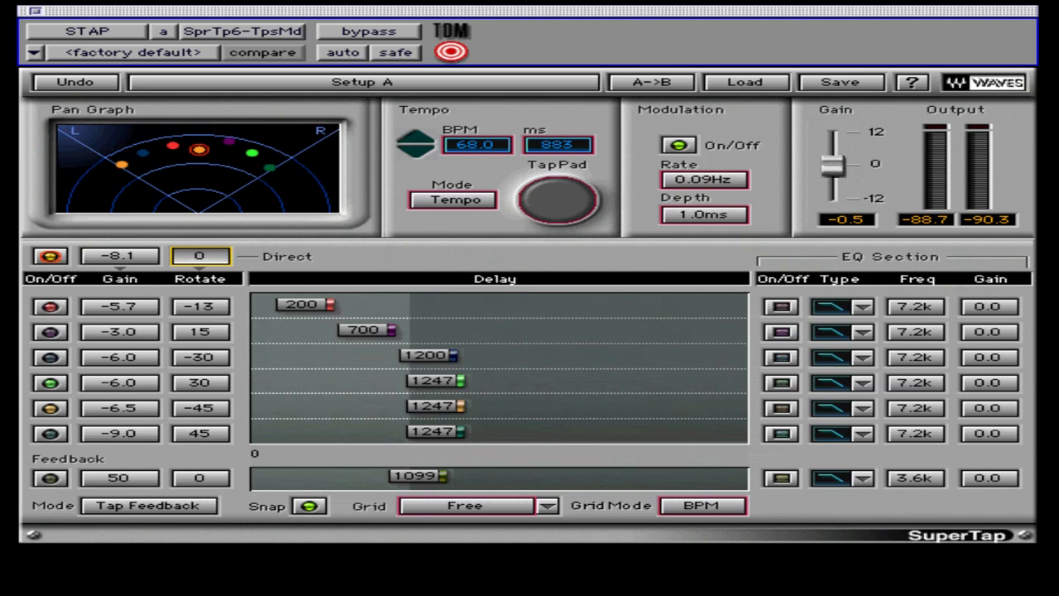
{"action": "mouse_move", "coordinate": [197, 155]}
{"action": "left_mouse_down"}
{"action": "mouse_move", "coordinate": [200, 184]}
{"action": "mouse_move", "coordinate": [248, 168]}
{"action": "mouse_move", "coordinate": [187, 143]}
{"action": "left_mouse_up"}
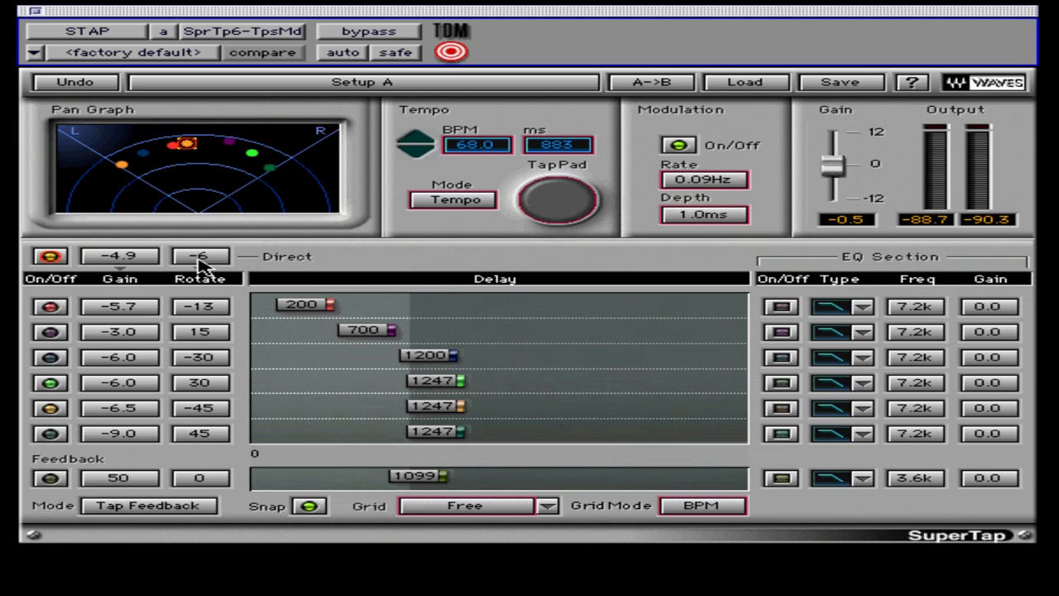
{"action": "left_click_drag", "start_coordinate": [203, 253], "coordinate": [203, 244]}
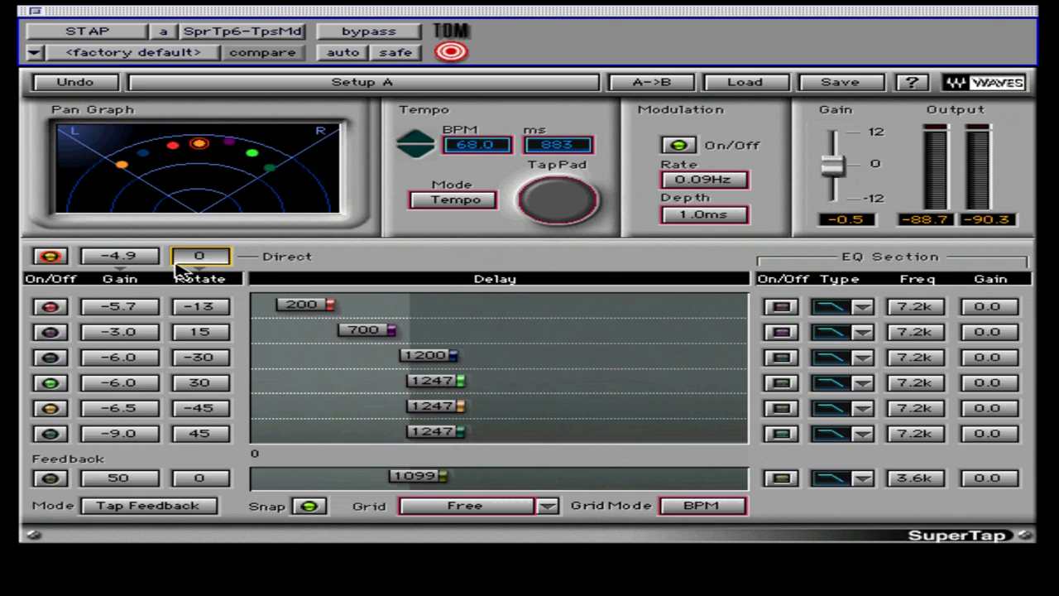
- Toggle the first tap off and back on, and turn the feedback on
{"action": "left_click", "coordinate": [53, 307]}
{"action": "left_click", "coordinate": [52, 307]}
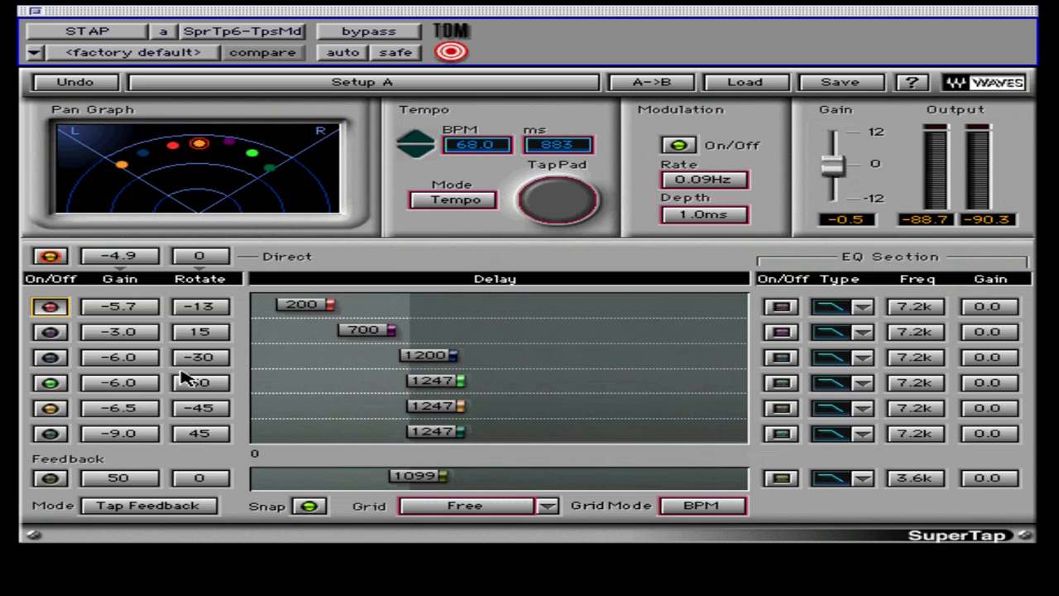
{"action": "left_click", "coordinate": [52, 479]}
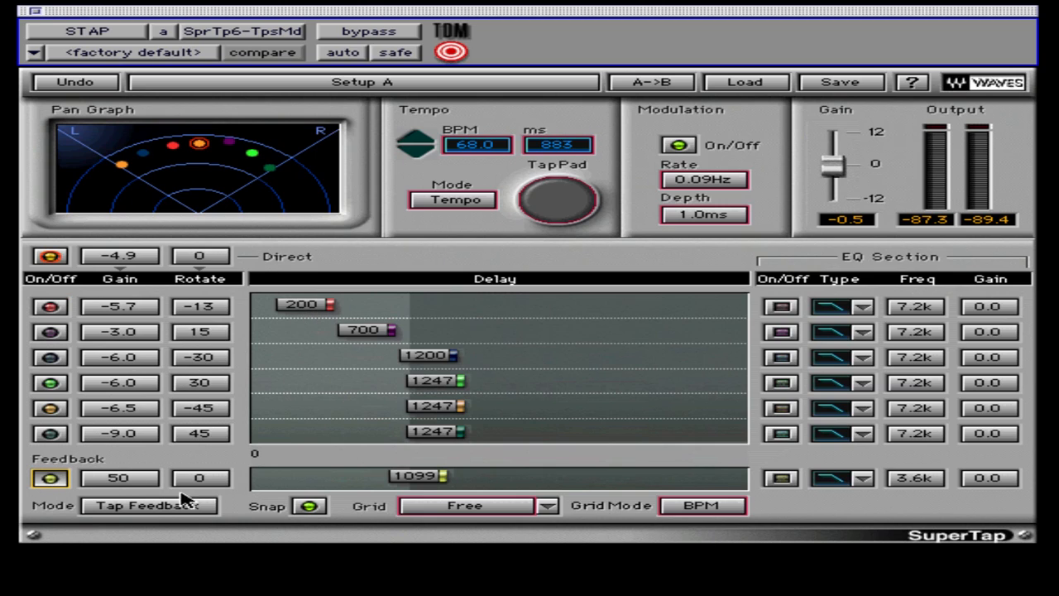
- Keep snap enabled and change the delay grid from Free through the note divisions to Eighth triplets
{"action": "left_click", "coordinate": [310, 507]}
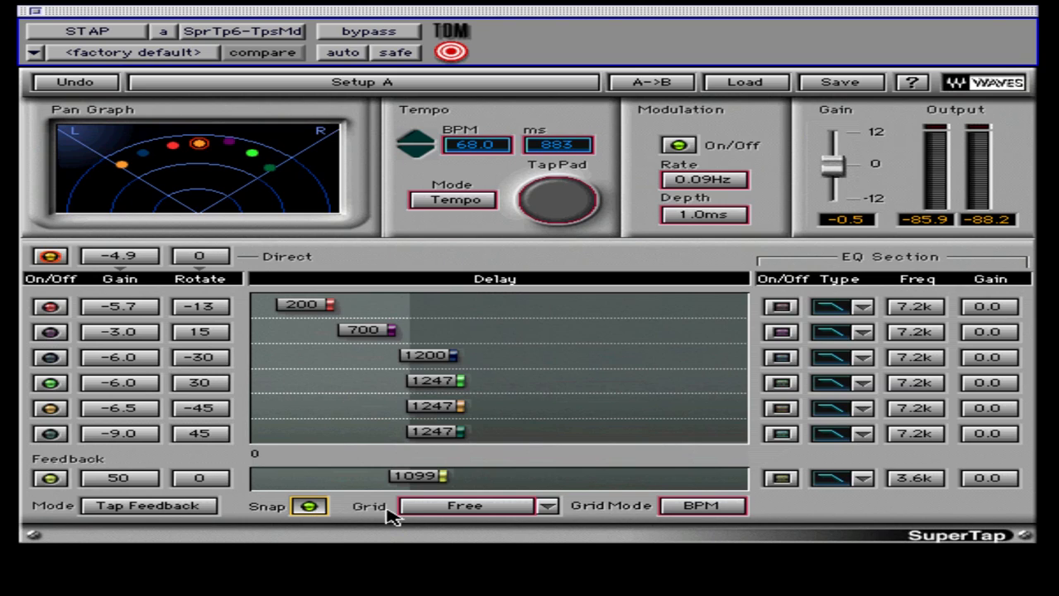
{"action": "left_click", "coordinate": [432, 517]}
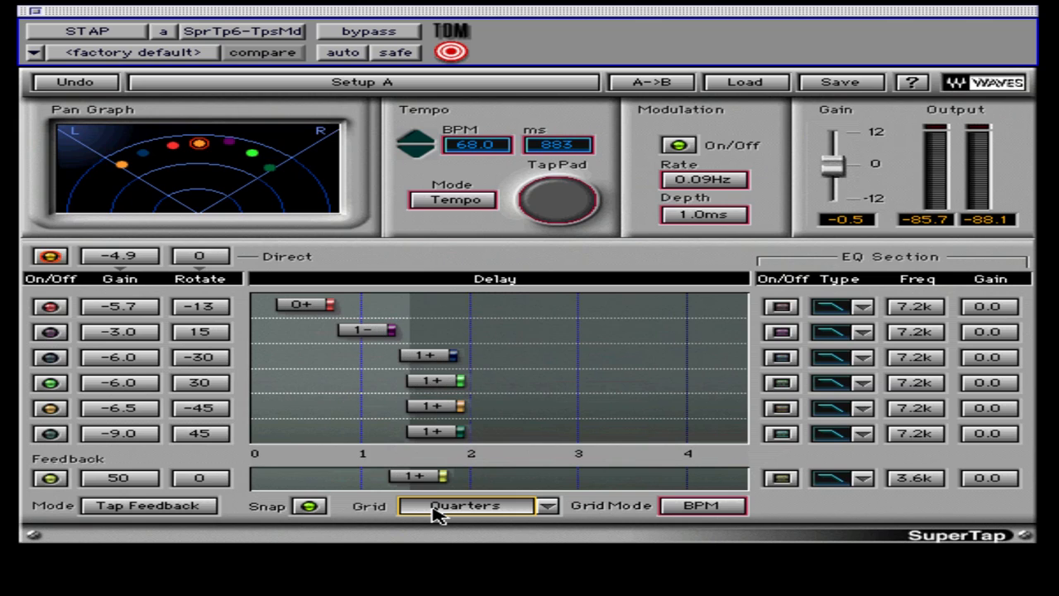
{"action": "left_click", "coordinate": [439, 515]}
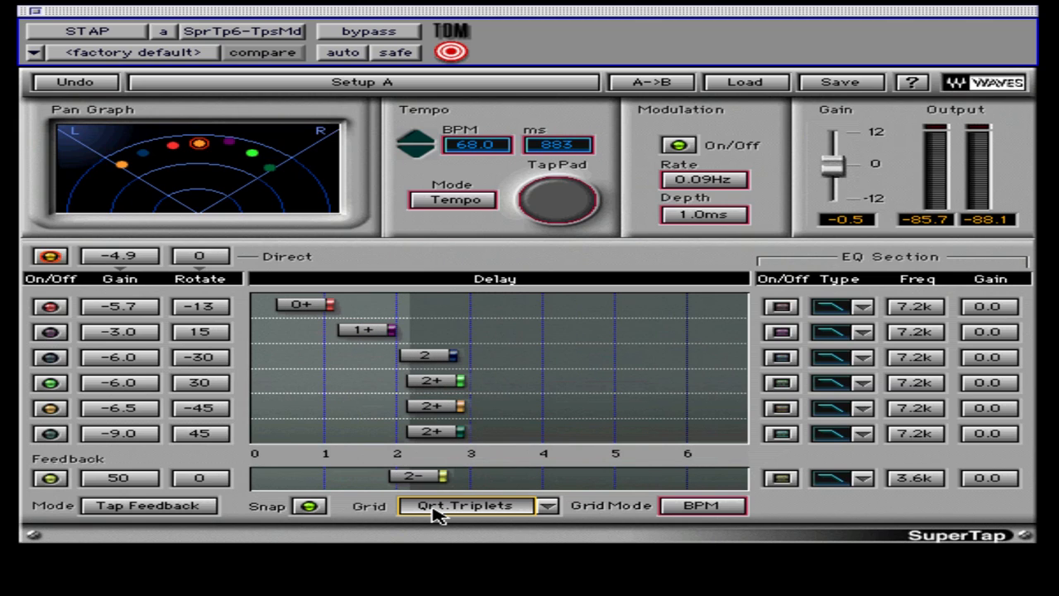
{"action": "left_click", "coordinate": [438, 515]}
{"action": "left_click", "coordinate": [438, 514]}
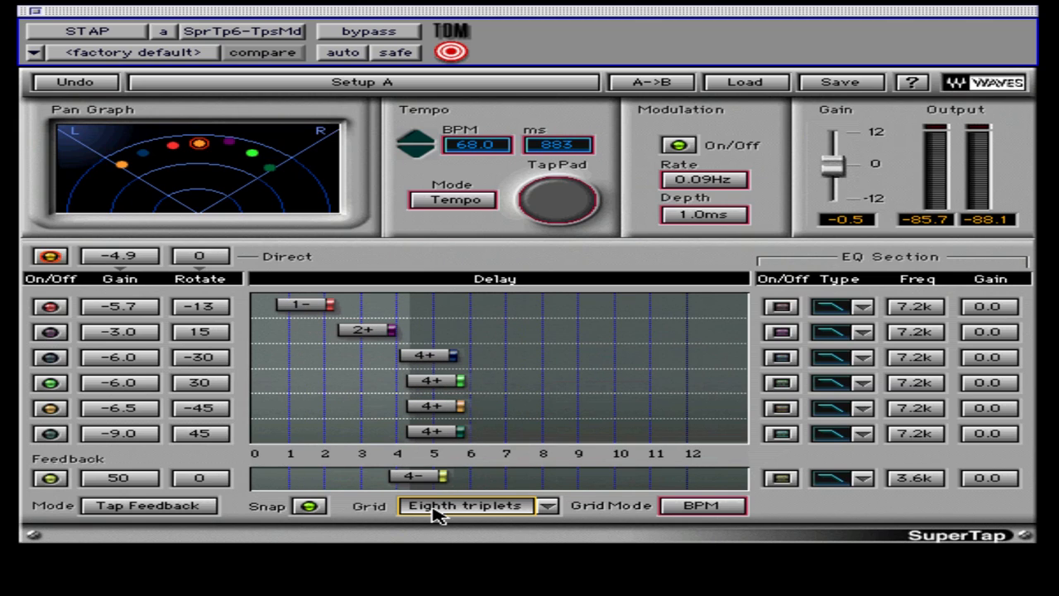
- Change the delay grid to Sixteenths and on to Quarters, and switch the grid mode to MS and back to BPM
{"action": "left_click", "coordinate": [438, 515]}
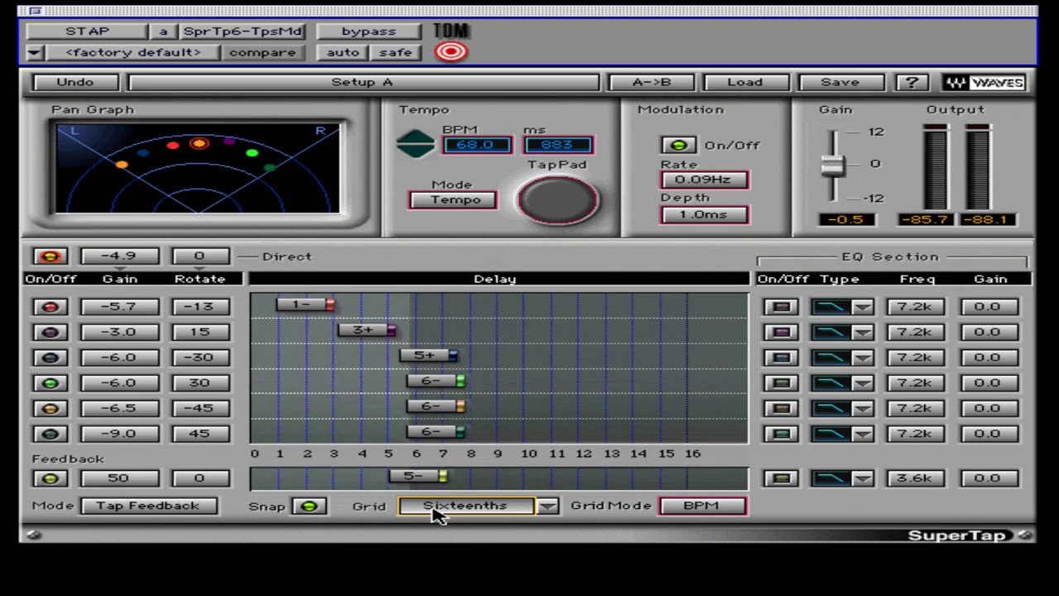
{"action": "left_click", "coordinate": [439, 515]}
{"action": "left_click", "coordinate": [439, 515]}
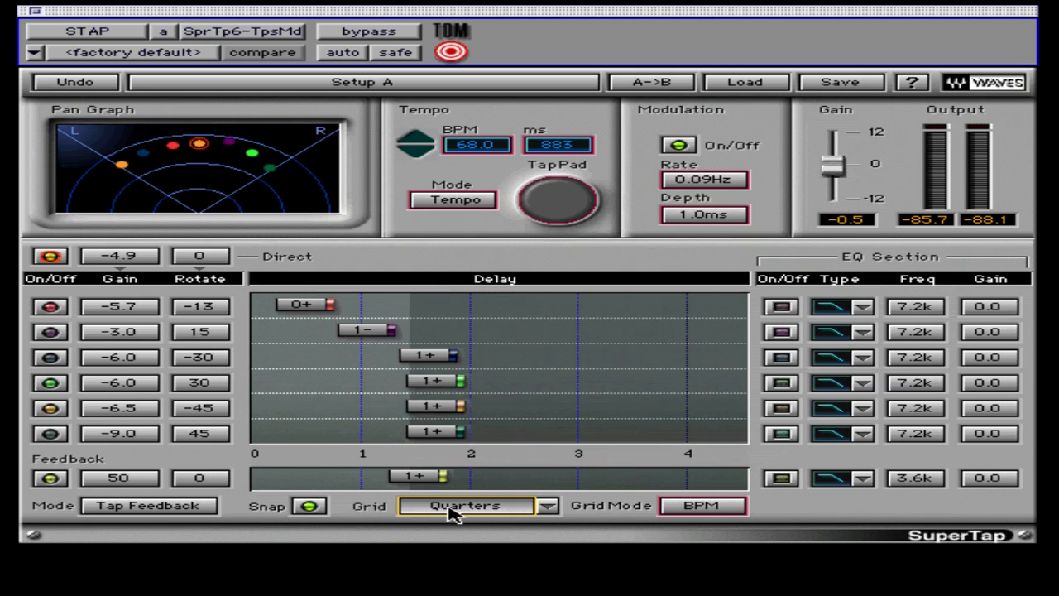
{"action": "left_click", "coordinate": [675, 513]}
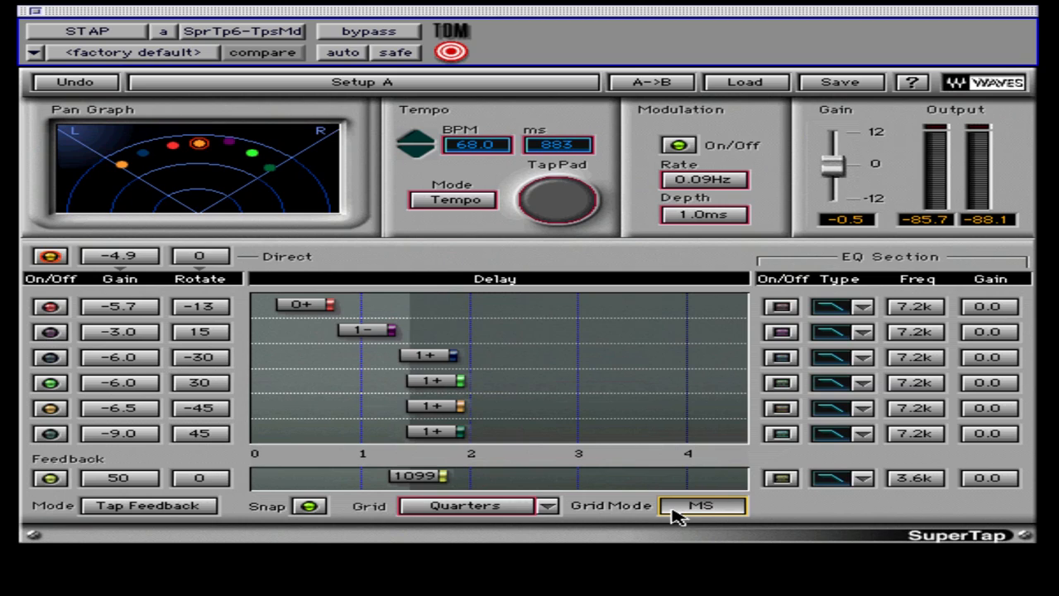
{"action": "left_click", "coordinate": [674, 513]}
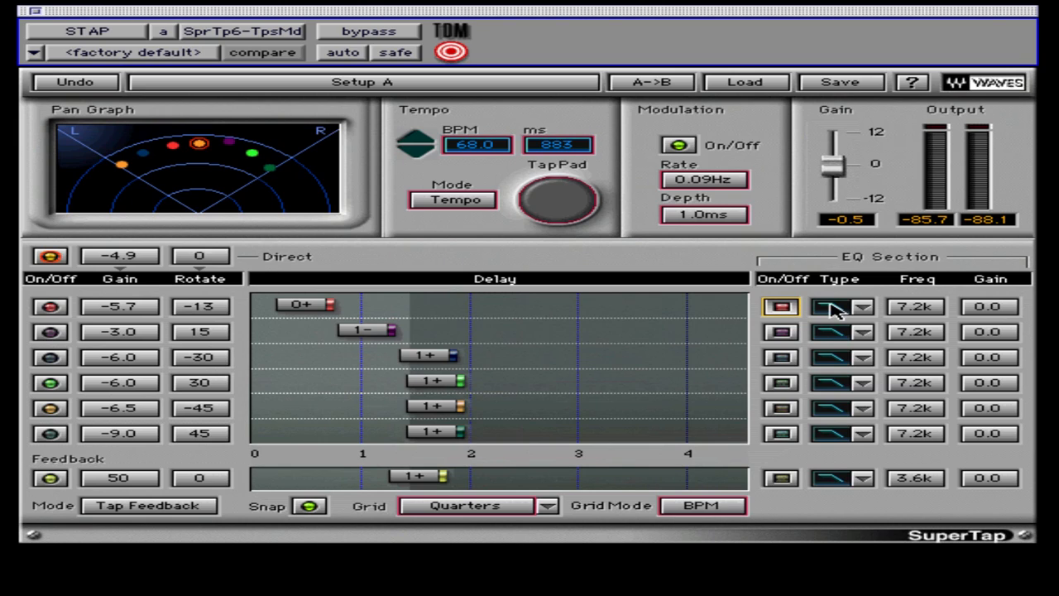
- Turn on the first tap's EQ and review its filter types, frequency and gain controls, keeping the Low-Pass type
{"action": "left_click", "coordinate": [861, 308]}
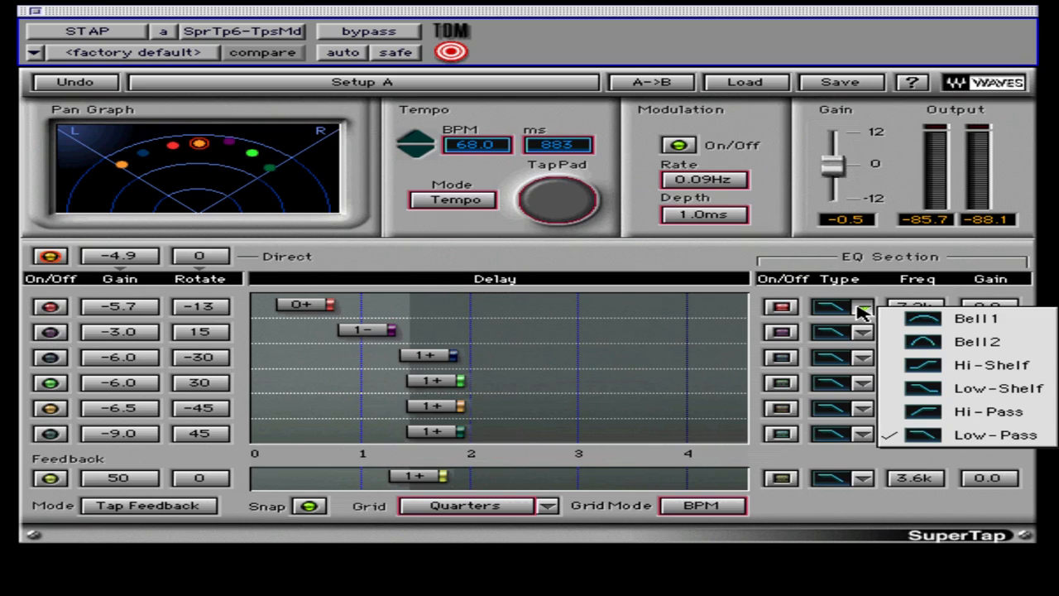
{"action": "left_click", "coordinate": [862, 312]}
{"action": "left_click", "coordinate": [918, 310]}
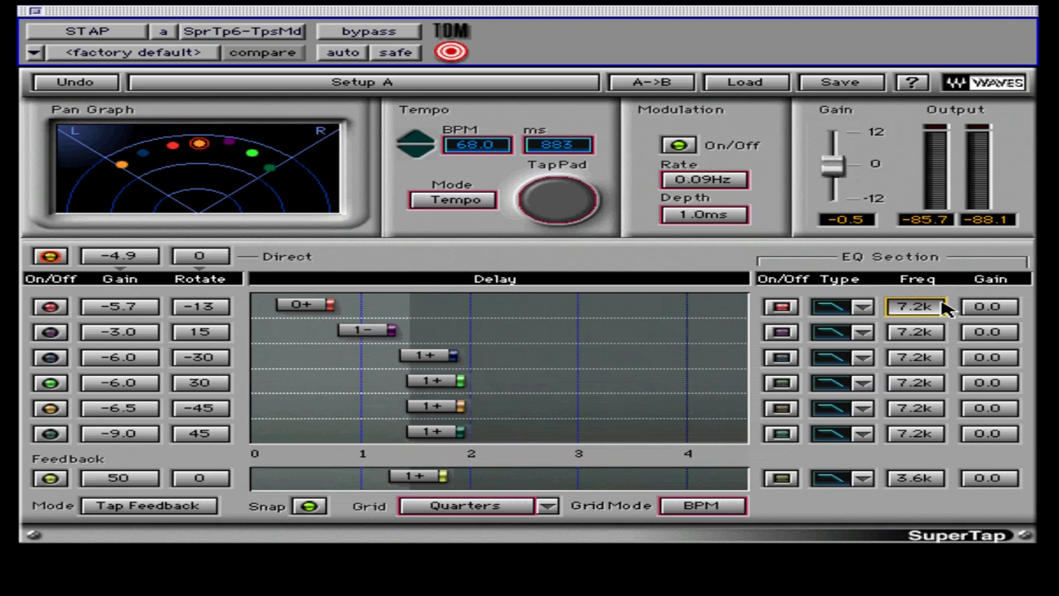
{"action": "left_click", "coordinate": [985, 308]}
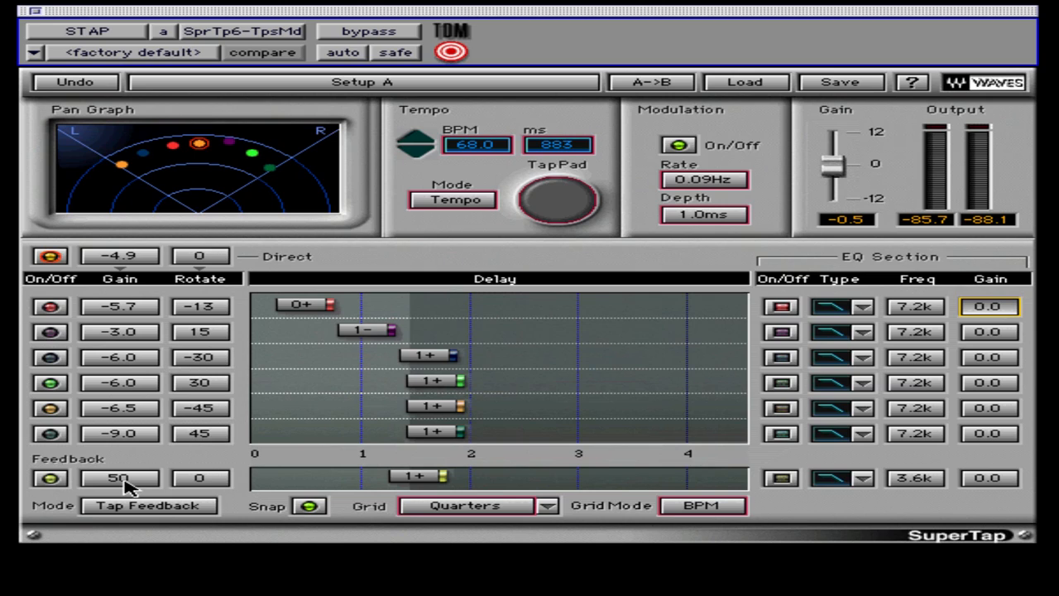
- Raise the feedback gain to 100 and bring it back down to 66
{"action": "left_click_drag", "start_coordinate": [124, 484], "coordinate": [124, 443]}
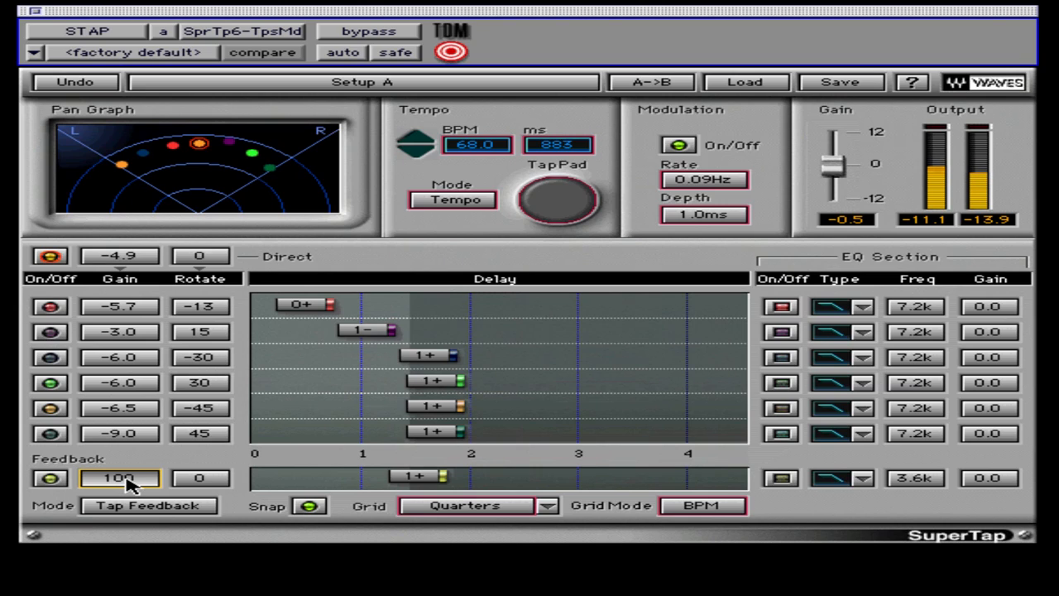
{"action": "mouse_move", "coordinate": [130, 484]}
{"action": "left_mouse_down"}
{"action": "mouse_move", "coordinate": [130, 498]}
{"action": "mouse_move", "coordinate": [132, 486]}
{"action": "left_mouse_up"}
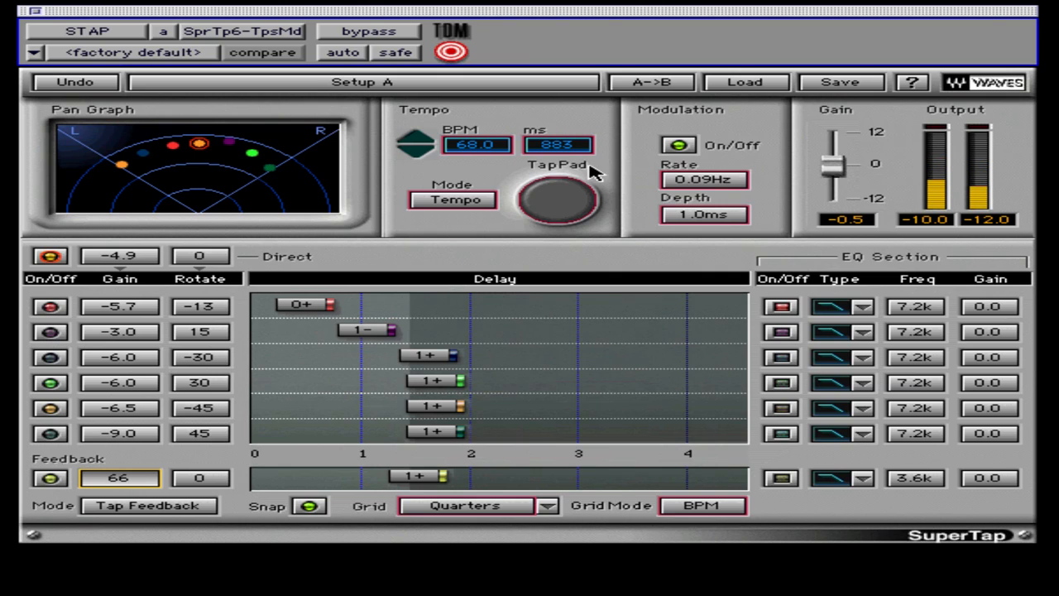
- Load the Ping pong factory preset and tap in several different tempos, ending at 144.0 BPM
{"action": "left_click", "coordinate": [739, 86]}
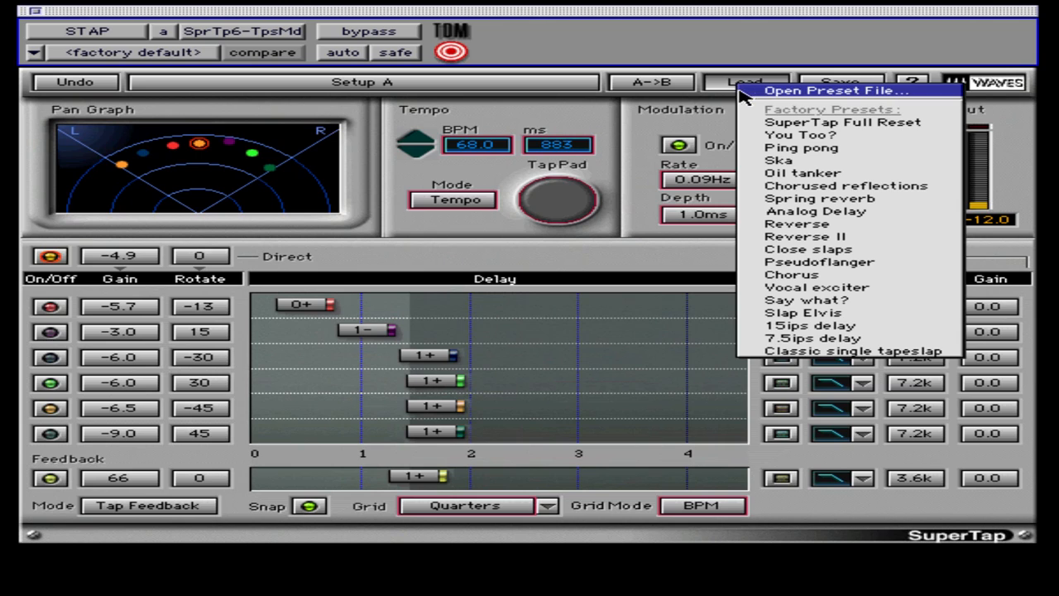
{"action": "left_click", "coordinate": [762, 148]}
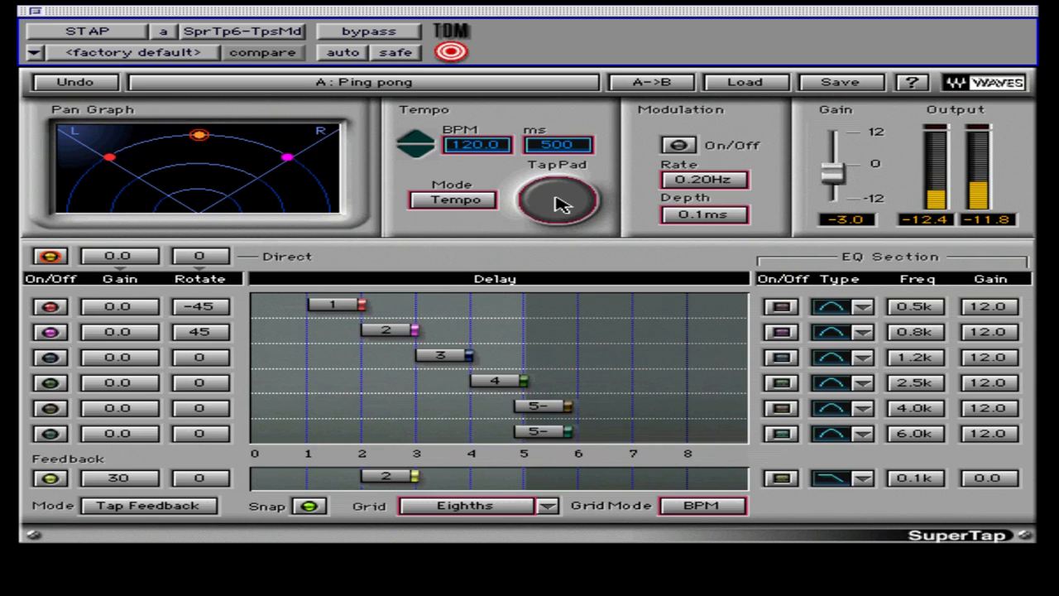
{"action": "left_click", "coordinate": [558, 201]}
{"action": "left_click", "coordinate": [558, 201]}
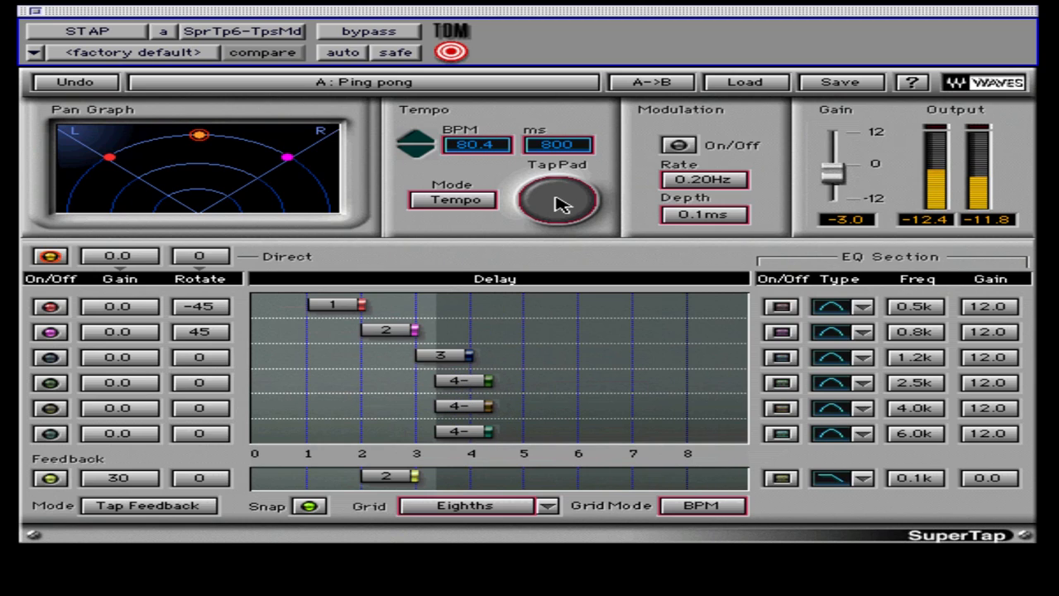
{"action": "left_click", "coordinate": [558, 201]}
{"action": "left_click", "coordinate": [562, 203]}
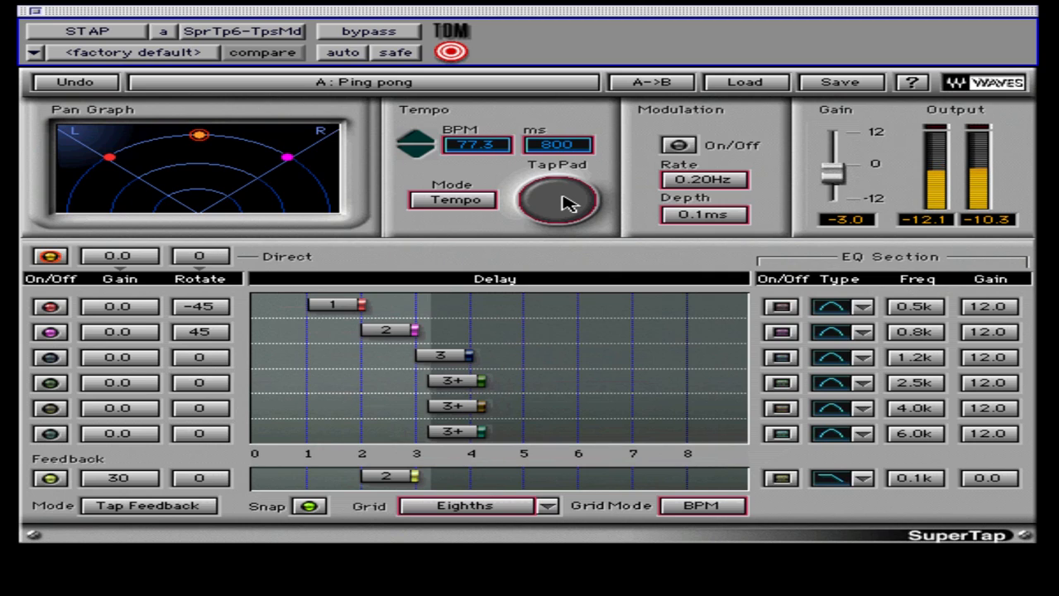
{"action": "left_click", "coordinate": [562, 203]}
{"action": "left_click", "coordinate": [561, 203]}
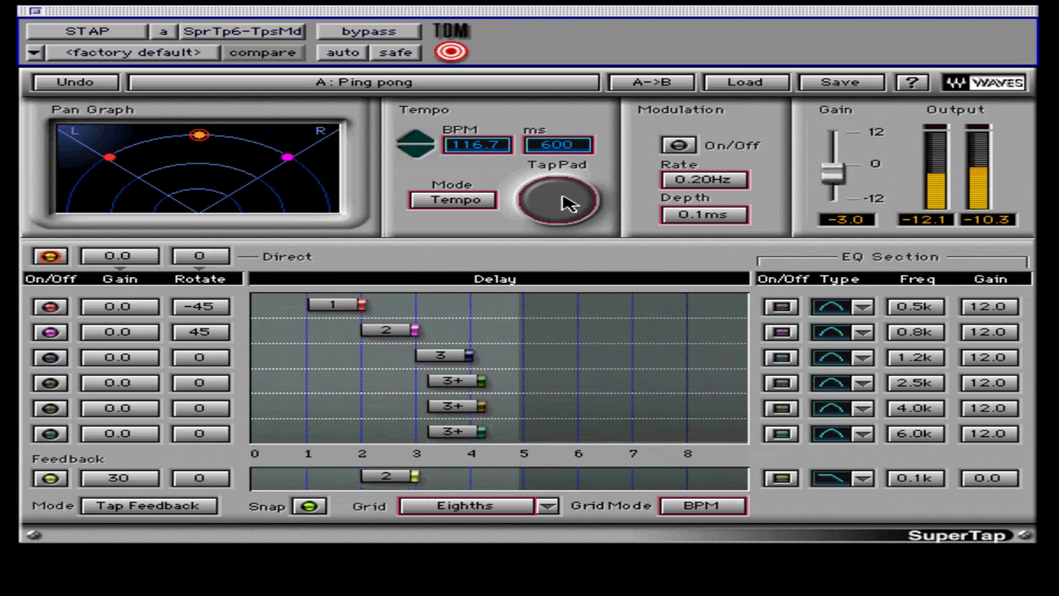
{"action": "left_click", "coordinate": [562, 202]}
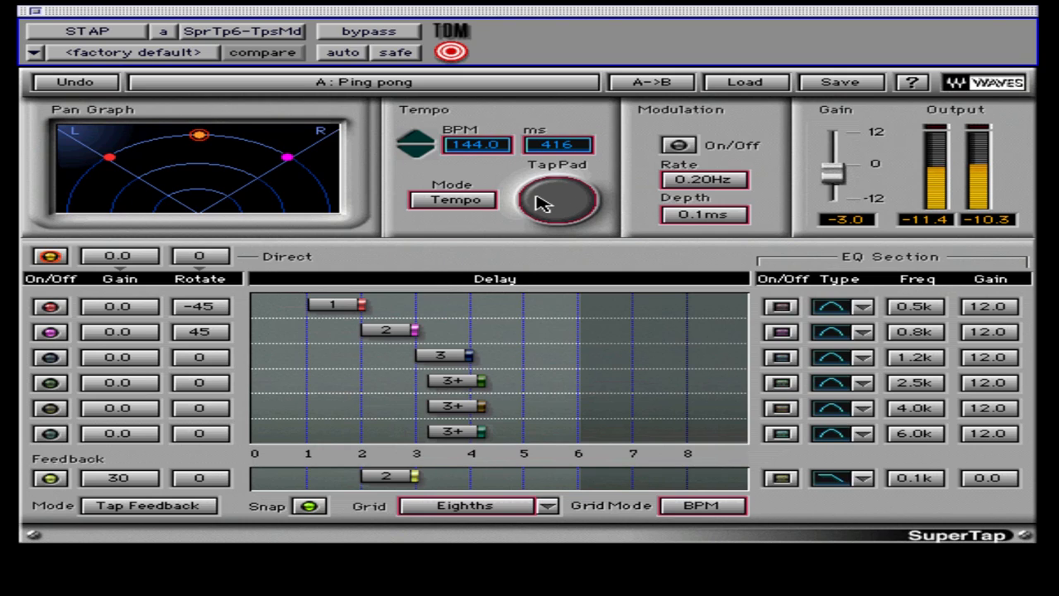
- Load the Chorus factory preset and pull the direct signal down to a gain of -42.0 with a rotation of -6
{"action": "left_click", "coordinate": [743, 86]}
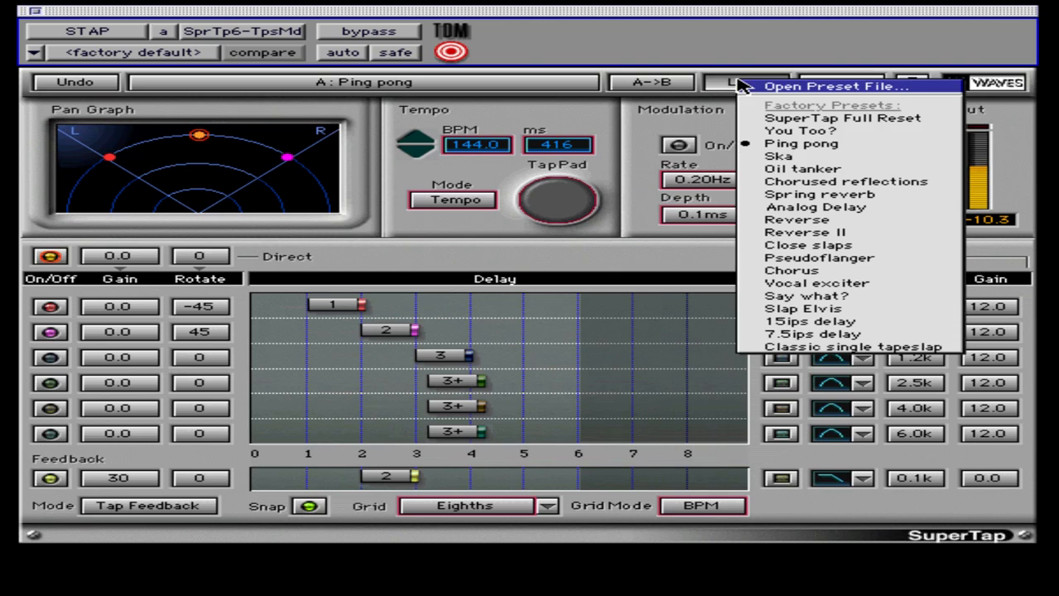
{"action": "left_click", "coordinate": [795, 271]}
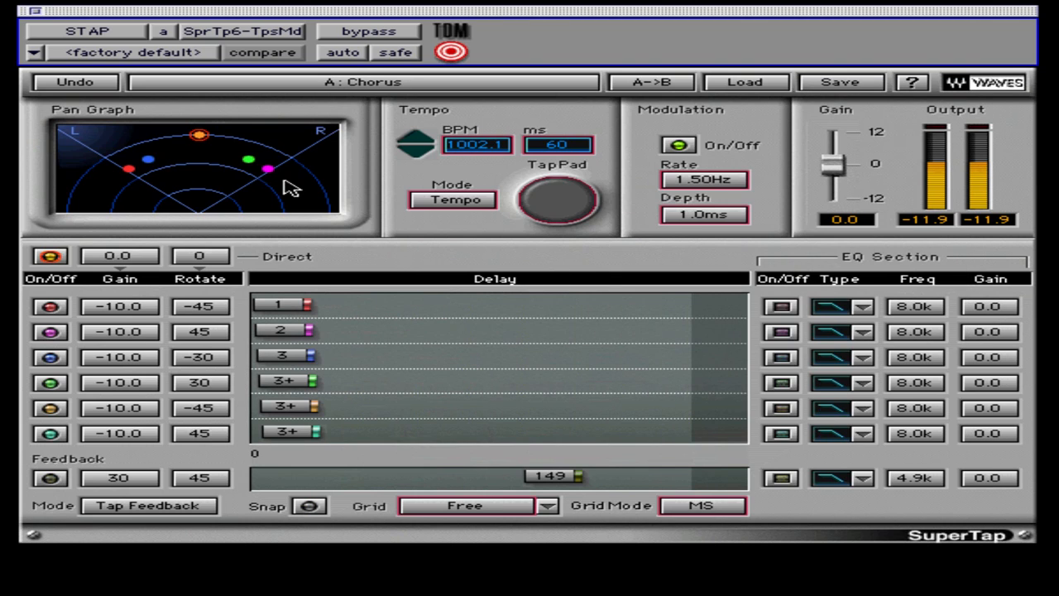
{"action": "left_click_drag", "start_coordinate": [203, 135], "coordinate": [199, 209]}
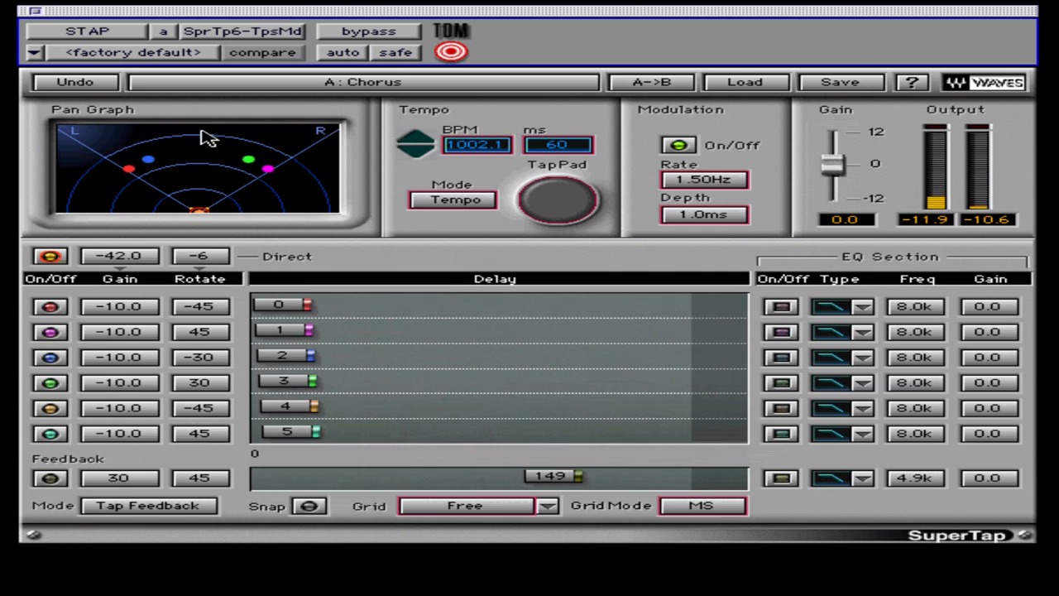
- Set the modulation depth to 10.0 ms and the modulation rate to 0.30 Hz
{"action": "left_click", "coordinate": [737, 179]}
{"action": "left_click_drag", "start_coordinate": [736, 179], "coordinate": [698, 221]}
{"action": "left_click_drag", "start_coordinate": [701, 177], "coordinate": [700, 176]}
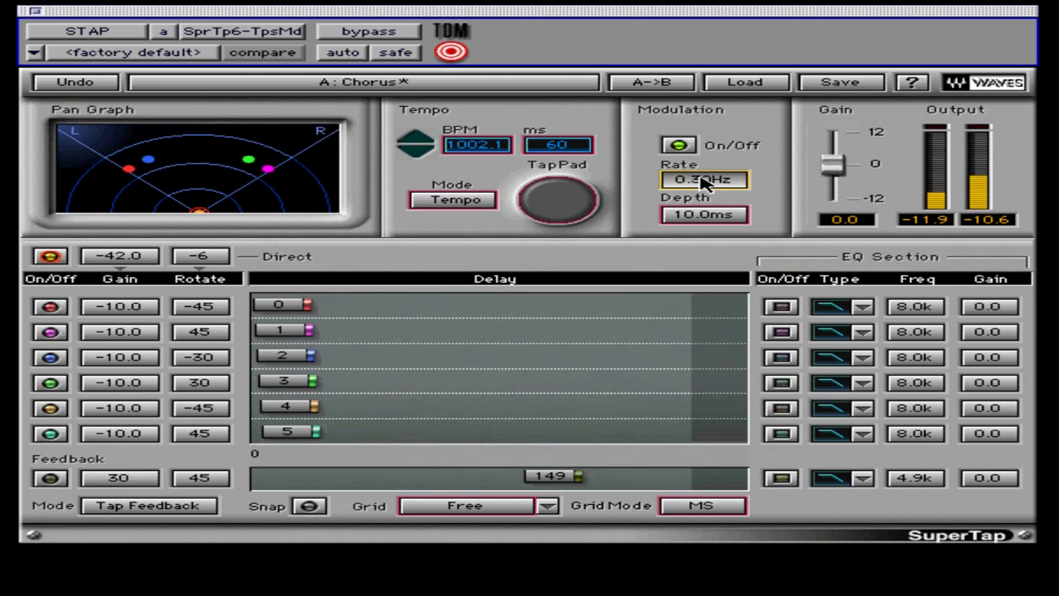
- Load the Analog Delay factory preset
{"action": "left_click", "coordinate": [751, 81]}
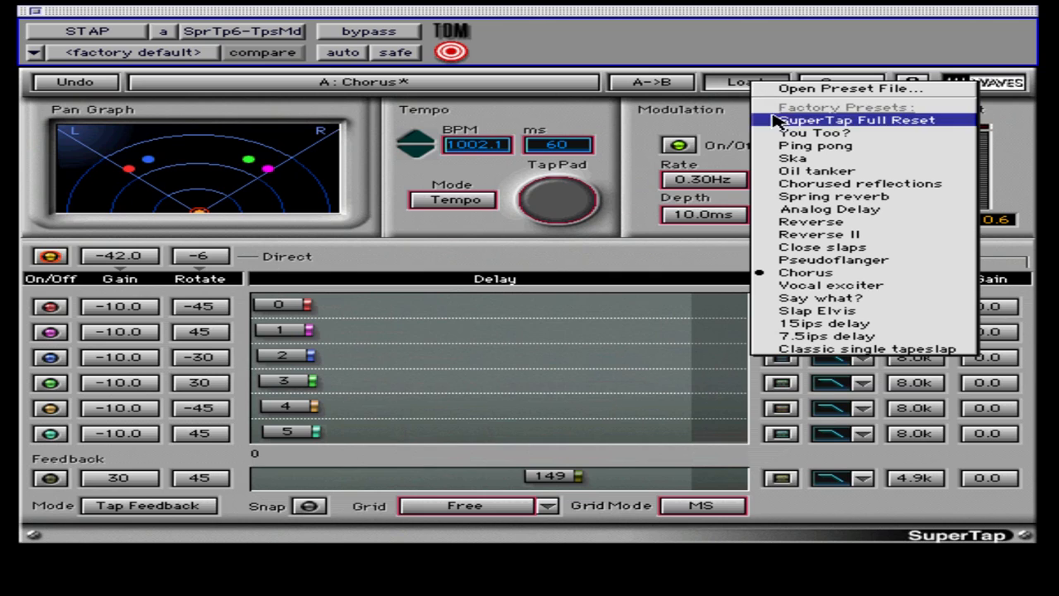
{"action": "left_click", "coordinate": [828, 211]}
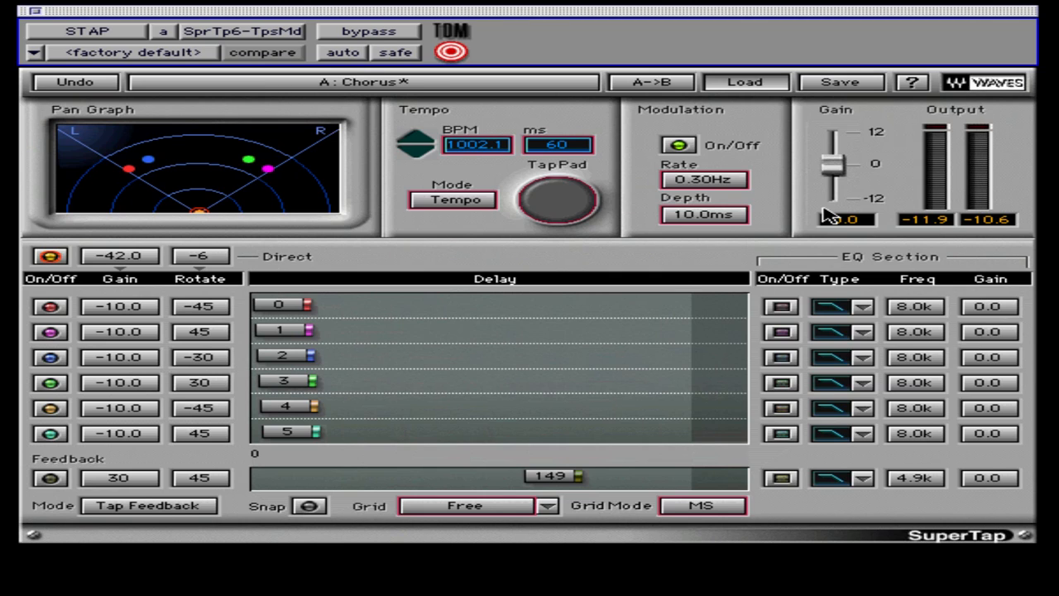